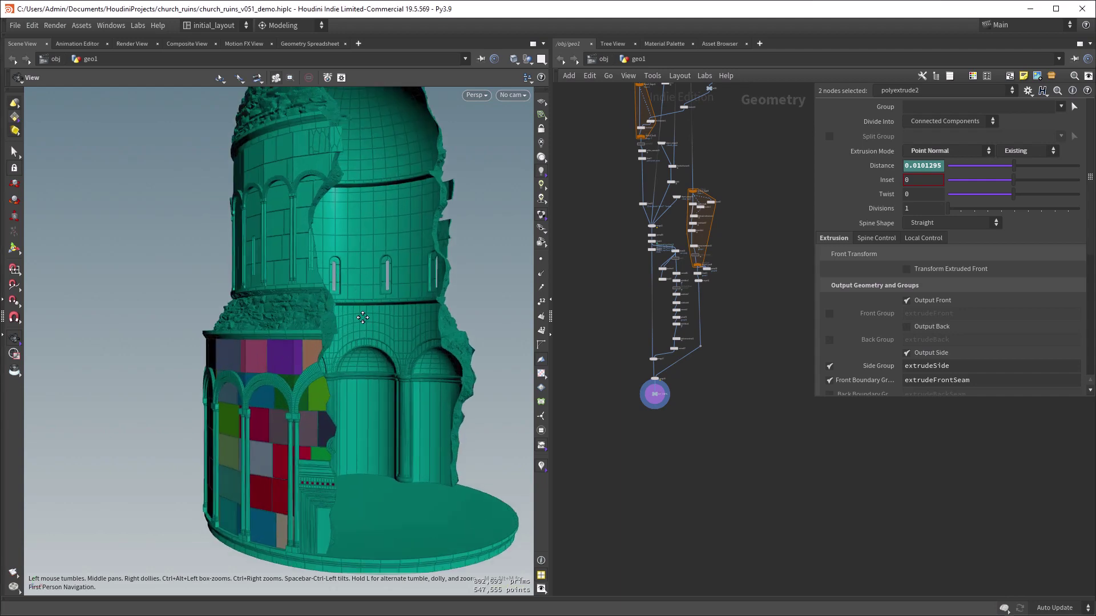
- Examine the church tower model from several angles, including the dome, the ruined floors, the coloured wall bricks and the arches
{"action": "middle_click_drag", "start_coordinate": [366, 318], "coordinate": [338, 337]}
{"action": "left_click_drag", "start_coordinate": [338, 337], "coordinate": [347, 338]}
{"action": "right_click_drag", "start_coordinate": [347, 338], "coordinate": [360, 286]}
{"action": "scroll", "coordinate": [360, 286], "scroll_direction": "down", "scroll_amount": 8}
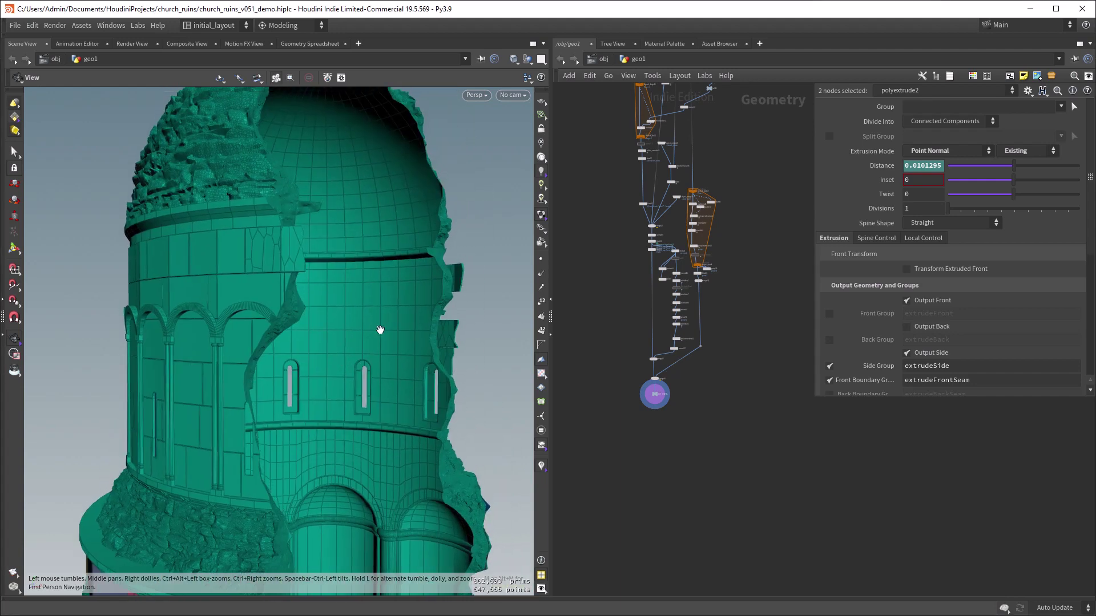
{"action": "scroll", "coordinate": [378, 327], "scroll_direction": "up", "scroll_amount": 7}
{"action": "left_click_drag", "start_coordinate": [325, 345], "coordinate": [347, 305]}
{"action": "middle_click_drag", "start_coordinate": [348, 305], "coordinate": [340, 131]}
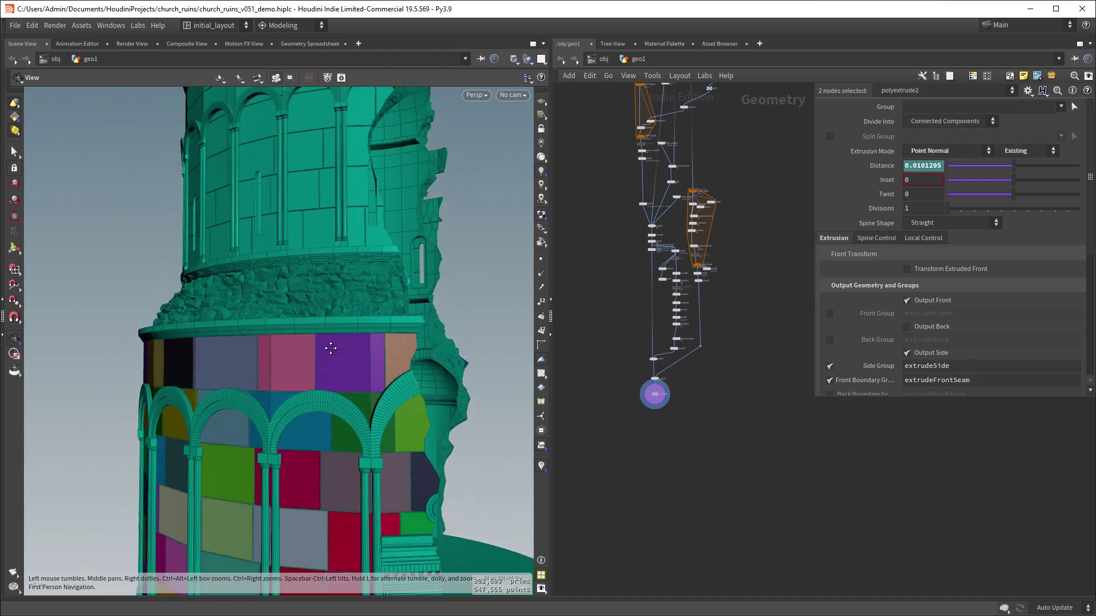
{"action": "middle_click_drag", "start_coordinate": [330, 348], "coordinate": [332, 246]}
{"action": "scroll", "coordinate": [345, 382], "scroll_direction": "up", "scroll_amount": 4}
{"action": "left_click_drag", "start_coordinate": [345, 381], "coordinate": [308, 416]}
{"action": "middle_click_drag", "start_coordinate": [308, 416], "coordinate": [327, 359]}
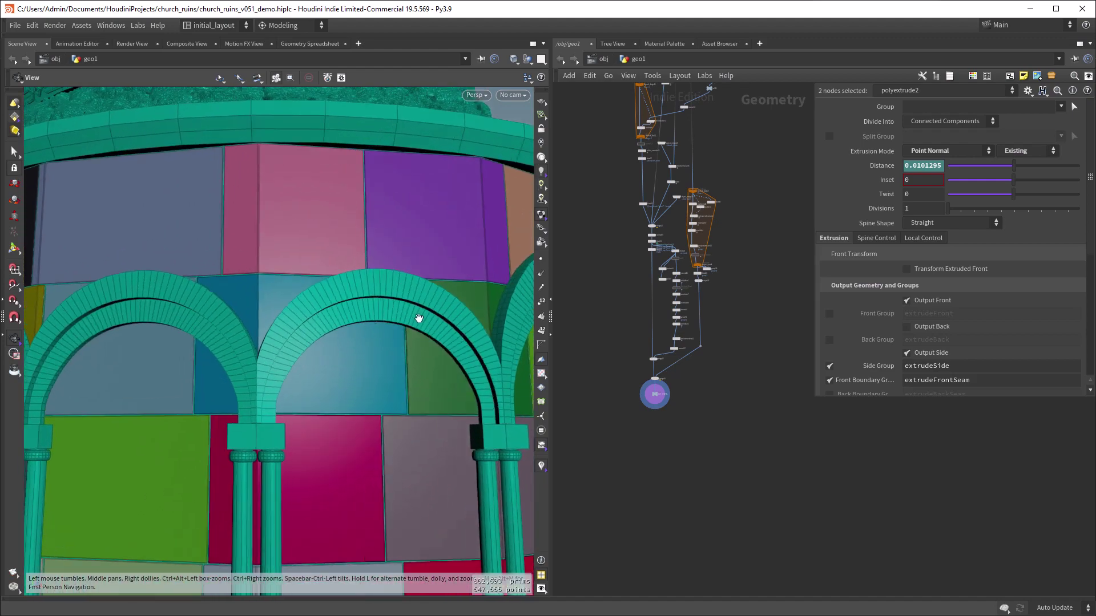
{"action": "scroll", "coordinate": [367, 322], "scroll_direction": "down", "scroll_amount": 4}
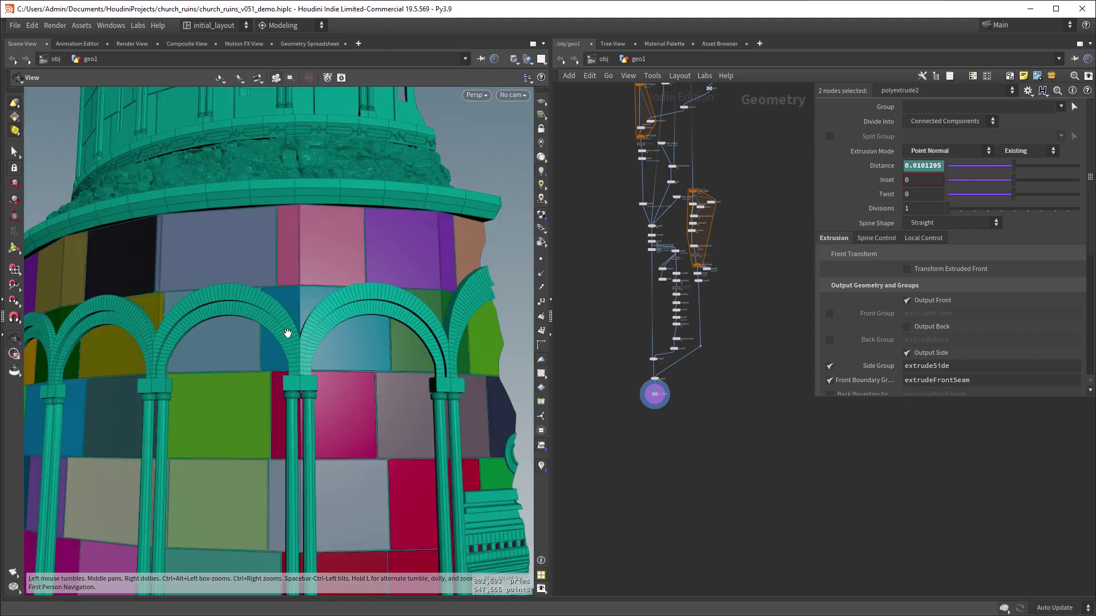
{"action": "mouse_move", "coordinate": [286, 333]}
{"action": "left_mouse_down"}
{"action": "mouse_move", "coordinate": [370, 328]}
{"action": "mouse_move", "coordinate": [345, 303]}
{"action": "mouse_move", "coordinate": [289, 321]}
{"action": "left_mouse_up"}
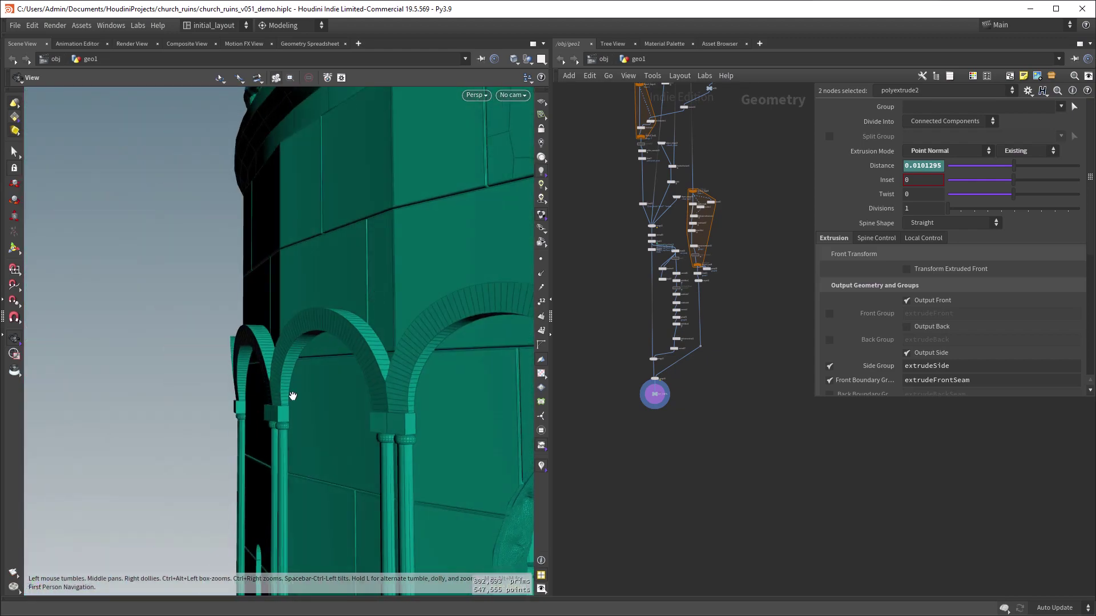
{"action": "scroll", "coordinate": [292, 396], "scroll_direction": "down", "scroll_amount": 5}
- Display the arch curve at polyframe4 with its points and point normals visible
{"action": "scroll", "coordinate": [665, 215], "scroll_direction": "up", "scroll_amount": 6}
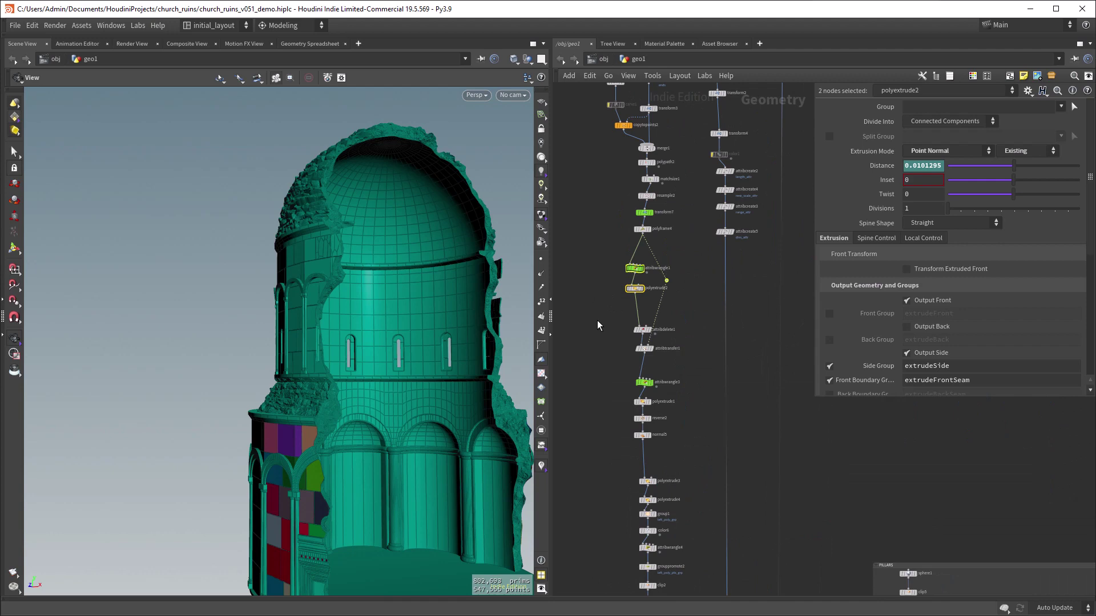
{"action": "left_click", "coordinate": [666, 244]}
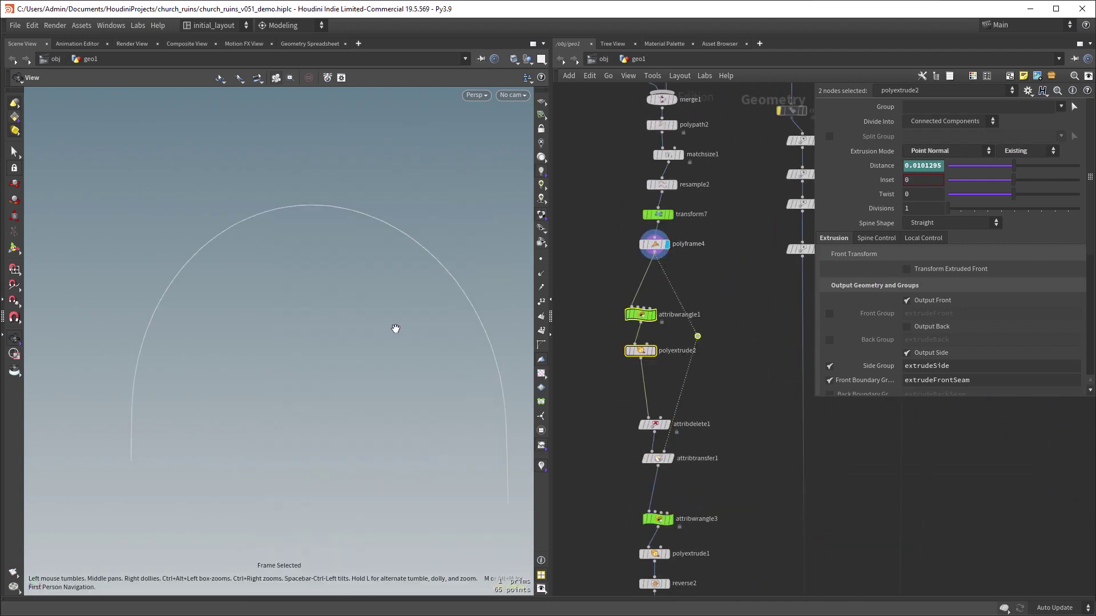
{"action": "left_click", "coordinate": [542, 259]}
{"action": "scroll", "coordinate": [391, 337], "scroll_direction": "down", "scroll_amount": 2}
{"action": "left_click_drag", "start_coordinate": [391, 337], "coordinate": [403, 313]}
{"action": "left_click", "coordinate": [541, 274]}
- Inspect the normal-scaling code in attribwrangle1 and display the results of attribwrangle1 and polyextrude2
{"action": "left_click", "coordinate": [639, 315]}
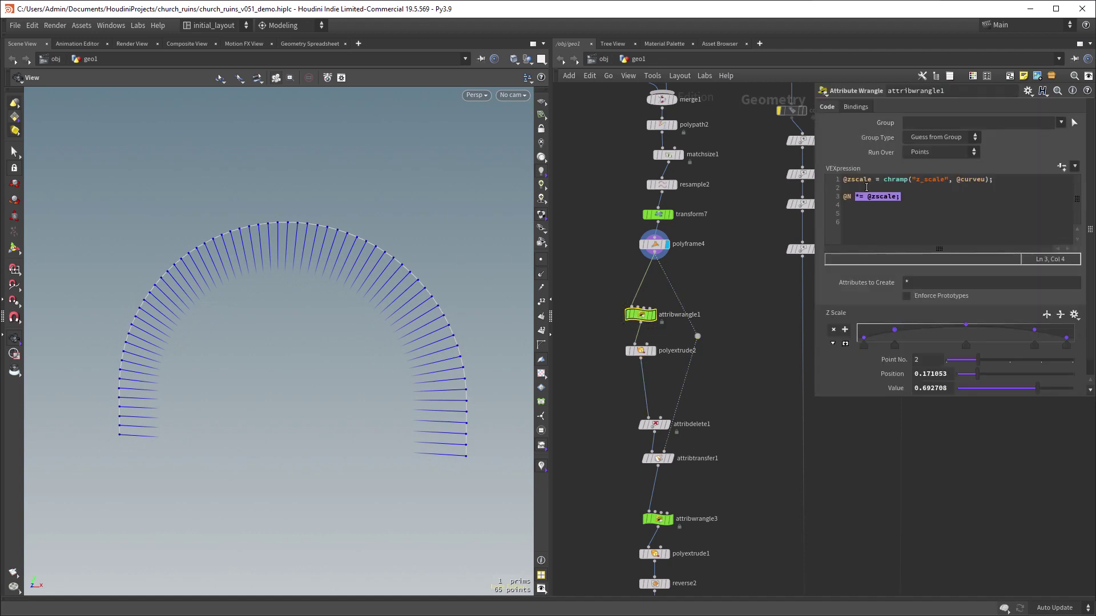
{"action": "left_click", "coordinate": [656, 303]}
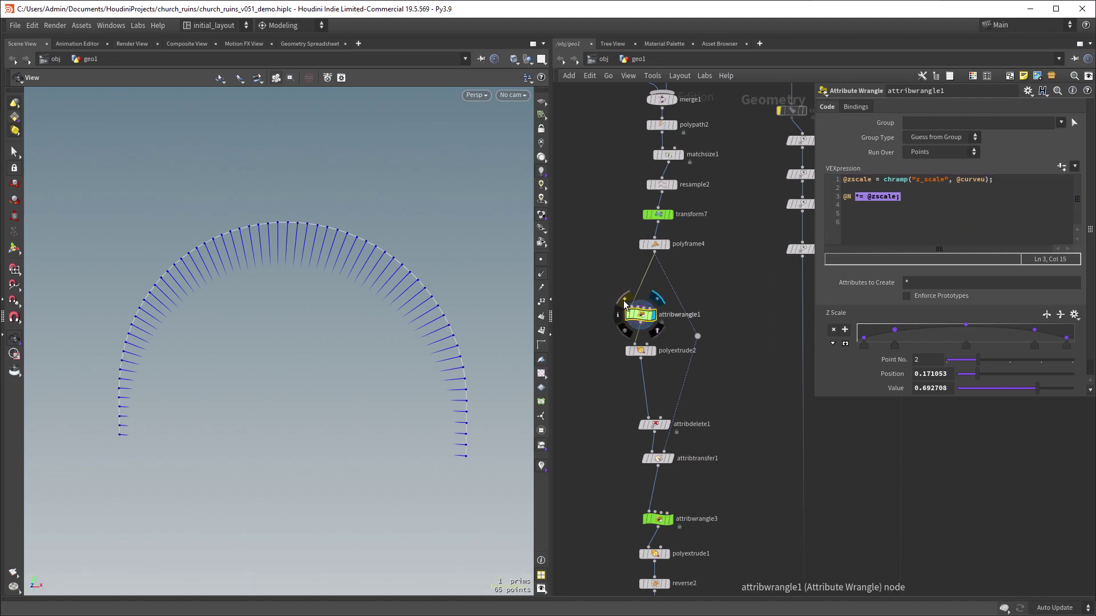
{"action": "left_click", "coordinate": [642, 351]}
{"action": "left_click", "coordinate": [654, 335]}
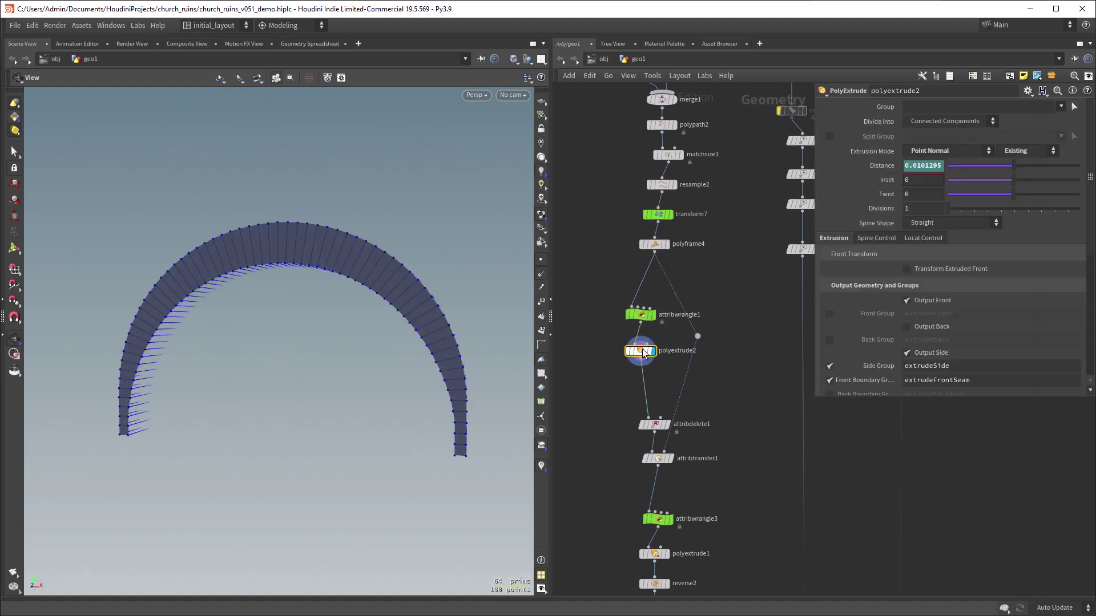
- Try Primitive/Edge Normal and Precompute on polyextrude2, restoring Point Normal with Existing normals
{"action": "left_click", "coordinate": [940, 156]}
{"action": "left_click", "coordinate": [942, 157]}
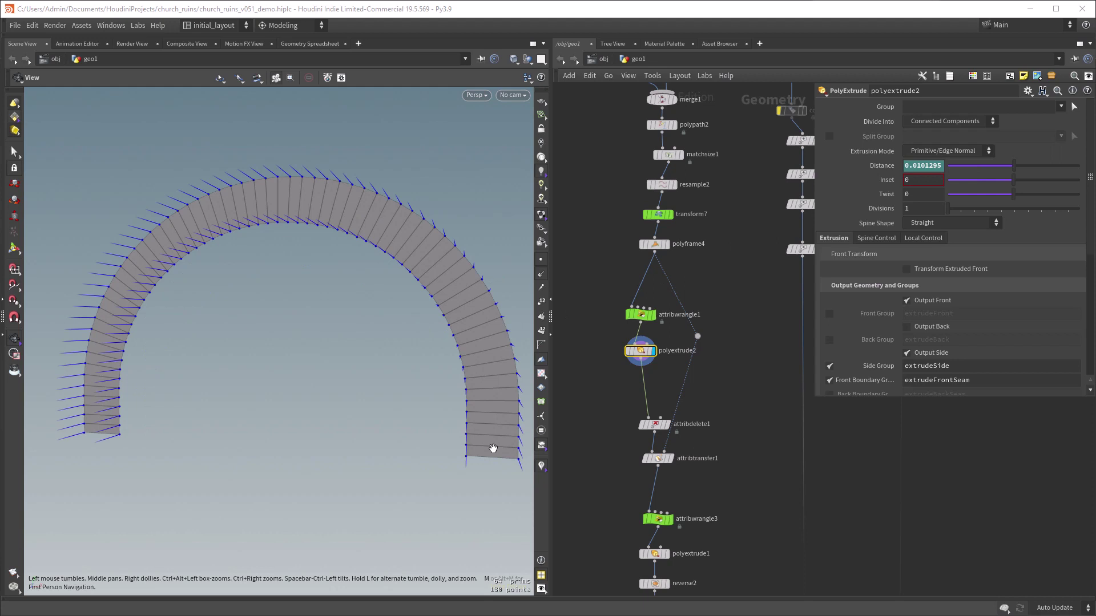
{"action": "left_click", "coordinate": [933, 154]}
{"action": "left_click", "coordinate": [935, 173]}
{"action": "left_click", "coordinate": [1019, 153]}
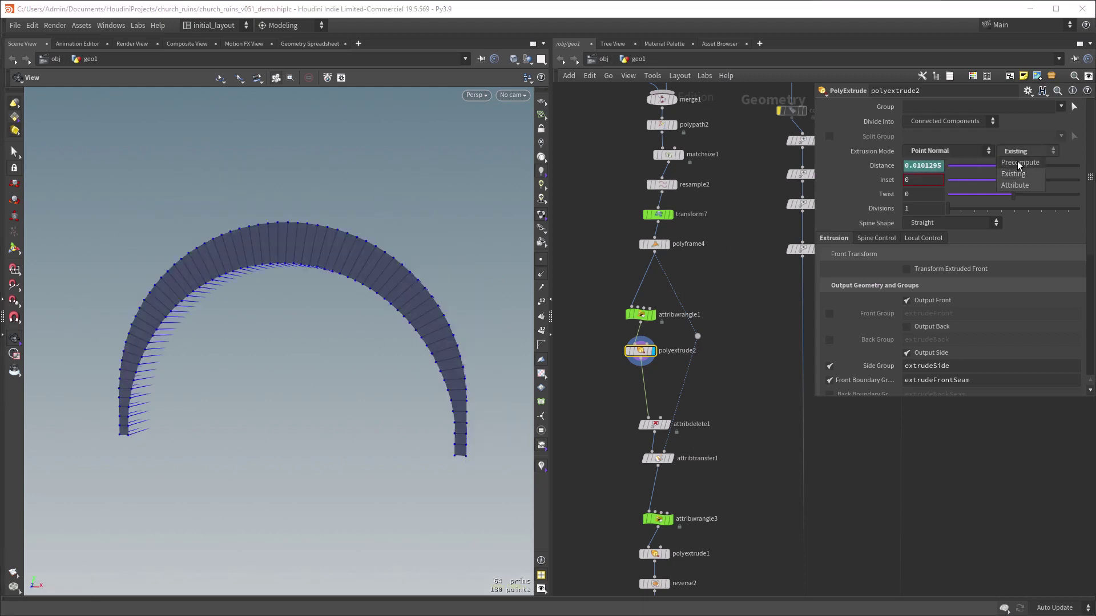
{"action": "left_click", "coordinate": [1018, 163]}
{"action": "left_click", "coordinate": [1020, 153]}
{"action": "left_click", "coordinate": [1013, 174]}
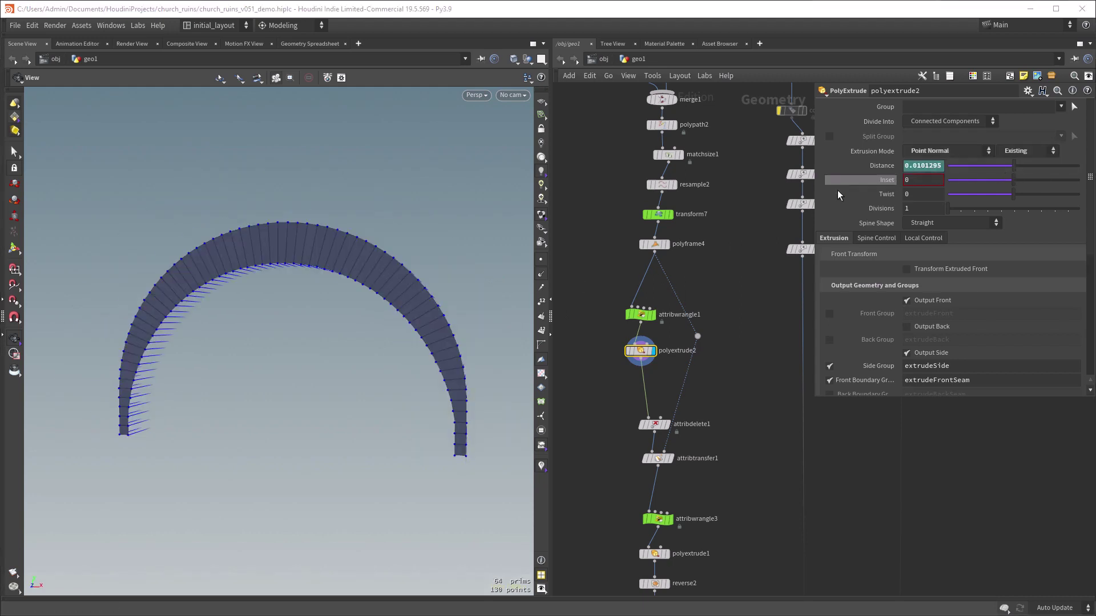
- Try reshaping the arch thickness by moving all five points of the Z Scale ramp in attribwrangle1
{"action": "left_click", "coordinate": [640, 314]}
{"action": "left_click_drag", "start_coordinate": [863, 338], "coordinate": [865, 332]}
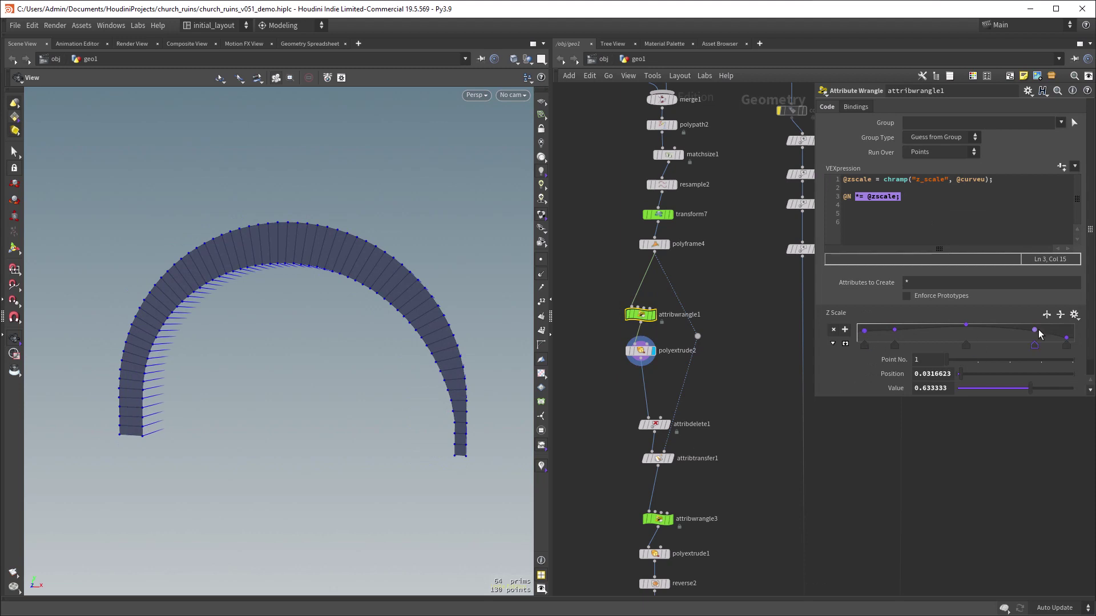
{"action": "left_click_drag", "start_coordinate": [1066, 338], "coordinate": [1062, 330]}
{"action": "left_click_drag", "start_coordinate": [965, 325], "coordinate": [965, 327]}
{"action": "left_click_drag", "start_coordinate": [894, 330], "coordinate": [900, 339]}
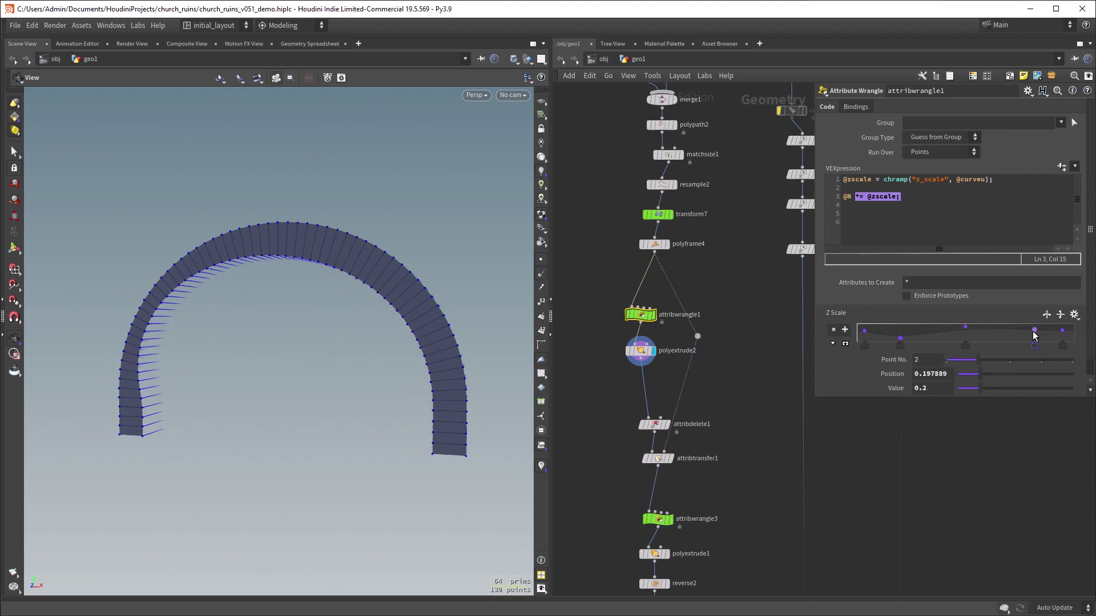
{"action": "left_click_drag", "start_coordinate": [1033, 332], "coordinate": [1029, 327]}
- Undo the five Z Scale ramp edits on attribwrangle1
{"action": "key", "text": "ctrl+z"}
{"action": "key", "text": "ctrl+z"}
{"action": "key", "text": "ctrl+z"}
{"action": "key", "text": "ctrl+z"}
{"action": "key", "text": "ctrl+z"}
{"action": "left_click_drag", "start_coordinate": [411, 425], "coordinate": [490, 419]}
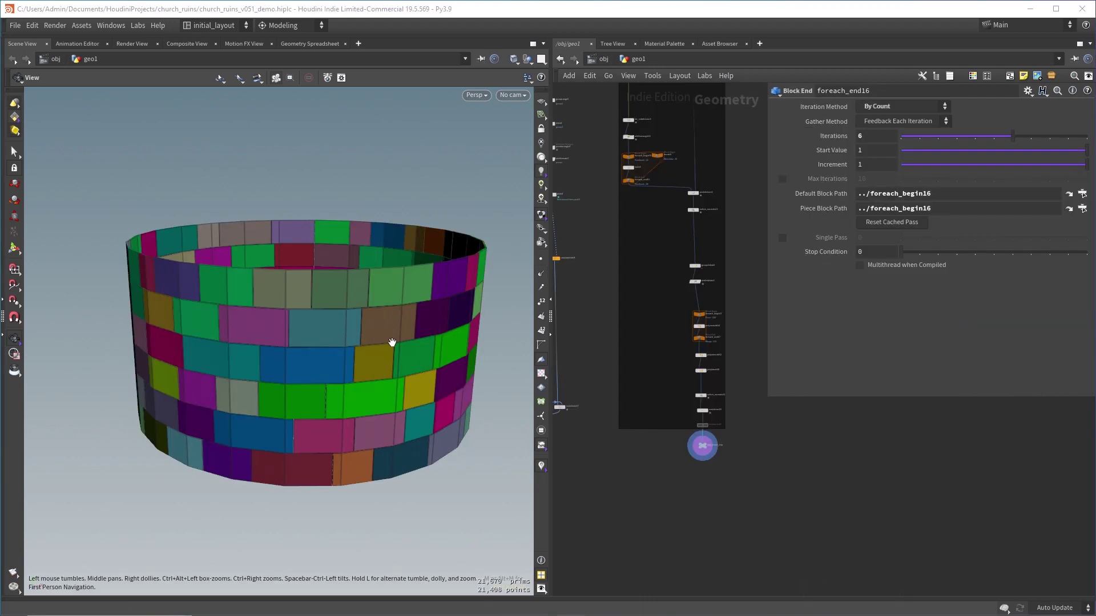
- Inspect the coloured brick ring and display its base cylinder at object_merge26, at the start of the network
{"action": "left_click_drag", "start_coordinate": [392, 342], "coordinate": [346, 362]}
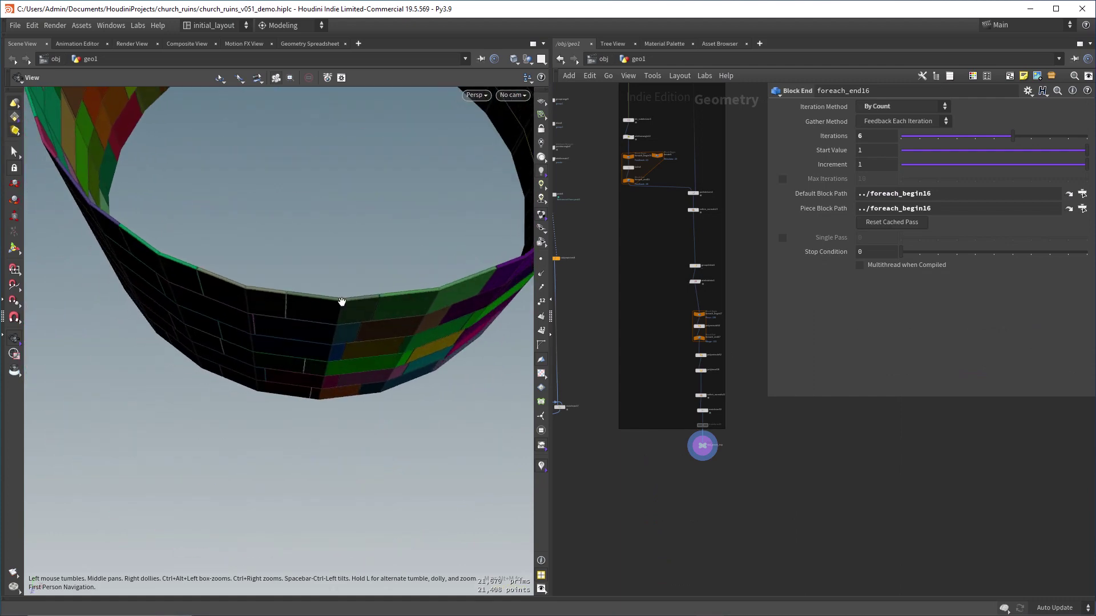
{"action": "left_click_drag", "start_coordinate": [283, 298], "coordinate": [448, 293]}
{"action": "scroll", "coordinate": [639, 257], "scroll_direction": "down", "scroll_amount": 5}
{"action": "middle_click_drag", "start_coordinate": [638, 257], "coordinate": [619, 390]}
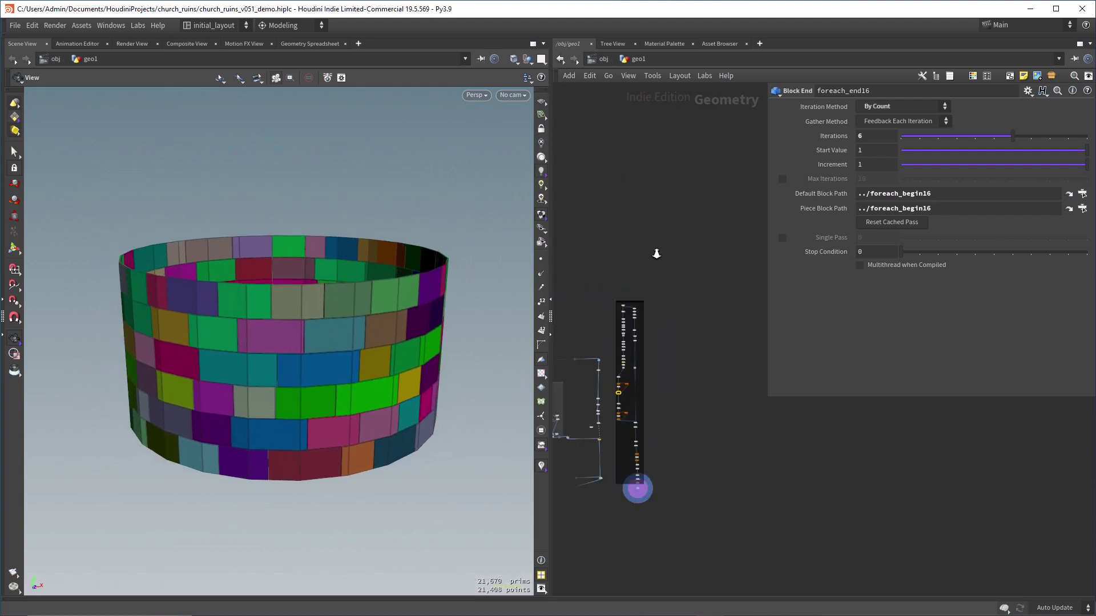
{"action": "scroll", "coordinate": [626, 296], "scroll_direction": "up", "scroll_amount": 8}
{"action": "middle_click_drag", "start_coordinate": [657, 282], "coordinate": [642, 204]}
{"action": "left_click", "coordinate": [647, 279]}
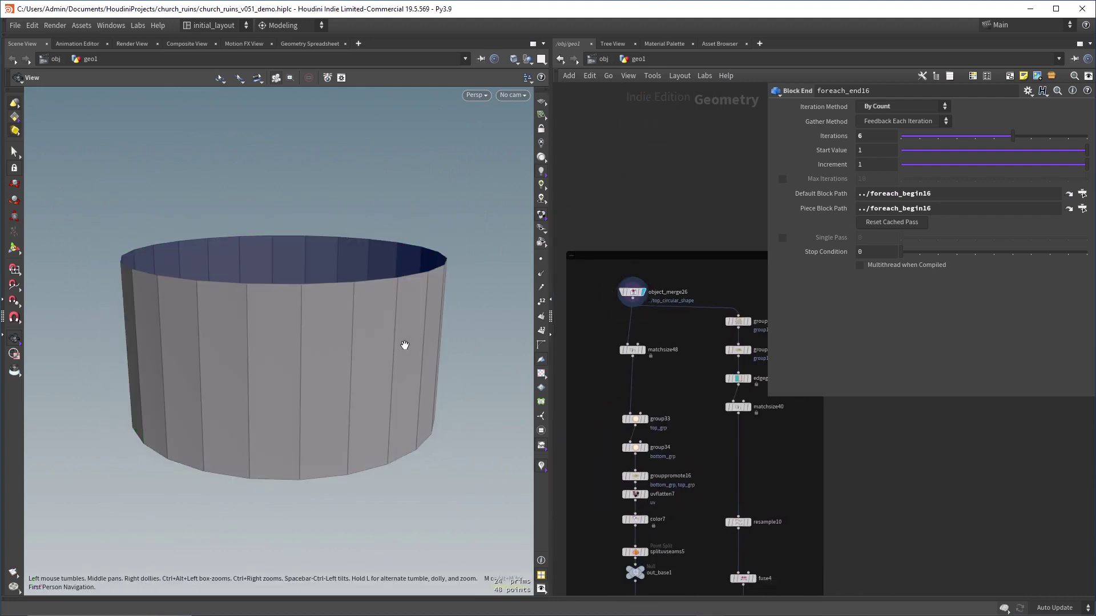
{"action": "left_click_drag", "start_coordinate": [404, 345], "coordinate": [414, 364]}
- Display the unwrapped cylinder of uvflatten7 in the UV view, open its settings and return to the perspective view
{"action": "middle_click_drag", "start_coordinate": [671, 404], "coordinate": [656, 242]}
{"action": "left_click", "coordinate": [635, 320]}
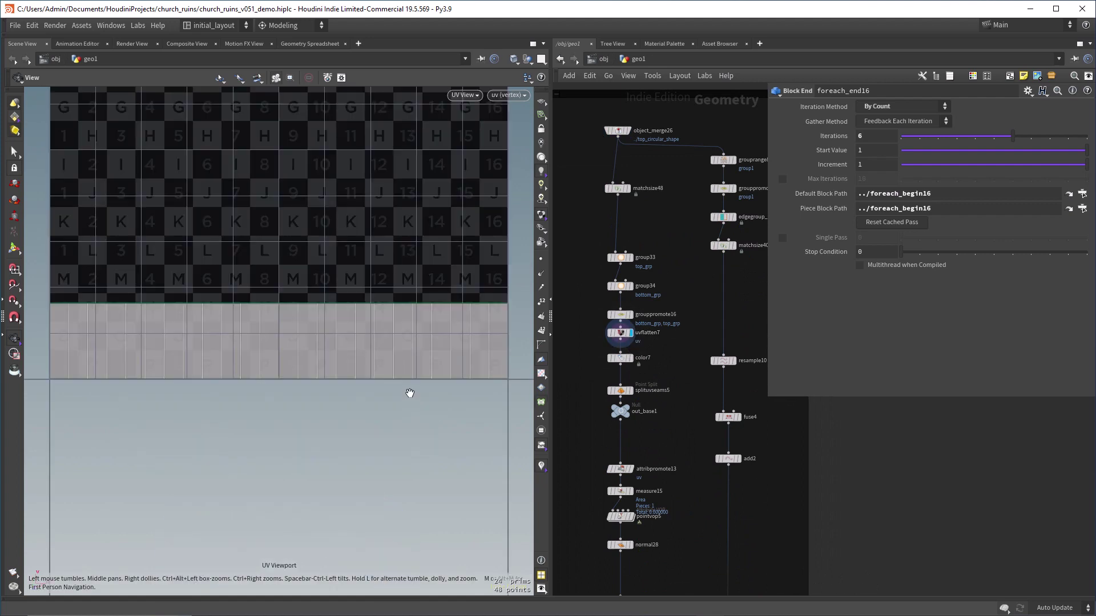
{"action": "left_click", "coordinate": [622, 334]}
{"action": "key", "text": "space+1"}
- Display the cylinder at splituvseams5 and examine its split seam edges
{"action": "middle_click_drag", "start_coordinate": [673, 361], "coordinate": [672, 323]}
{"action": "left_click", "coordinate": [632, 353]}
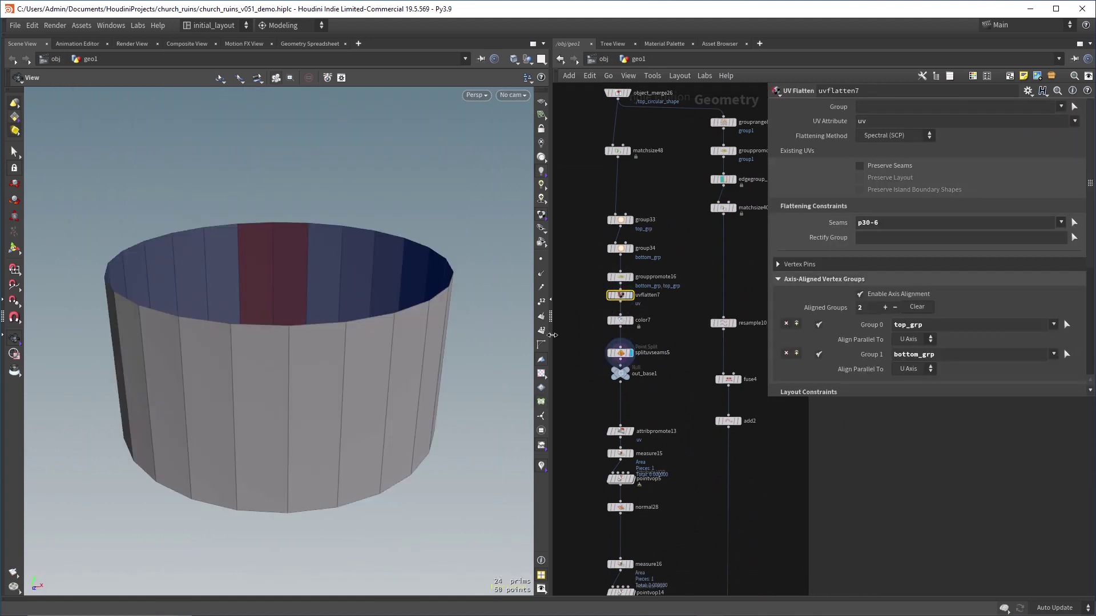
{"action": "left_click_drag", "start_coordinate": [309, 338], "coordinate": [258, 281]}
- Display the flattened mesh at normal28 and inspect the connection inside pointvop5 that drives point position, returning to geo1
{"action": "middle_click_drag", "start_coordinate": [619, 359], "coordinate": [622, 234]}
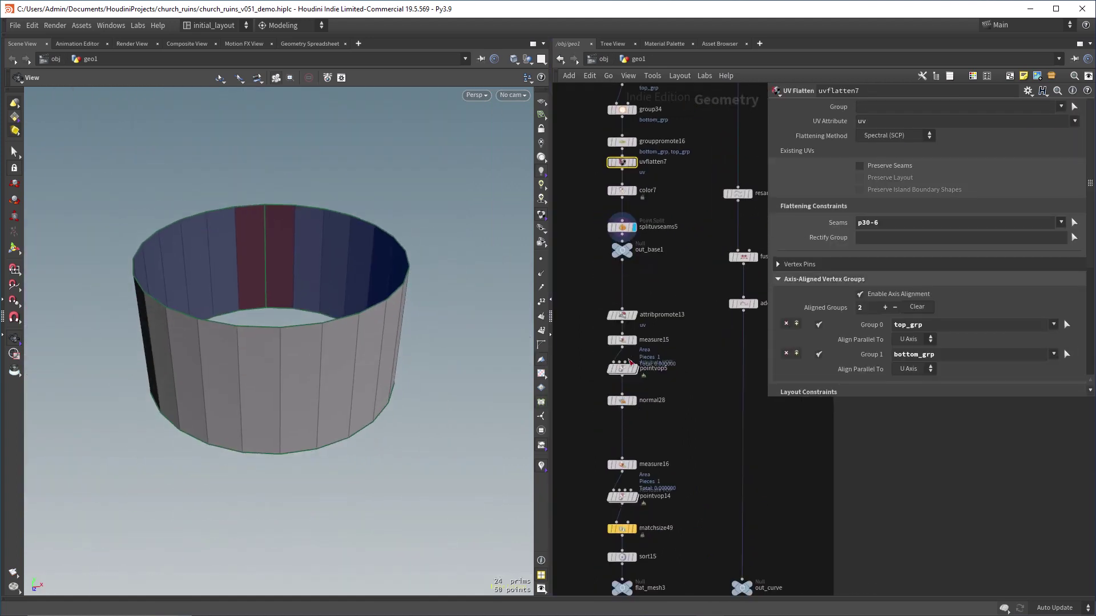
{"action": "left_click", "coordinate": [633, 400]}
{"action": "left_click_drag", "start_coordinate": [484, 366], "coordinate": [360, 342]}
{"action": "double_click", "coordinate": [622, 368]}
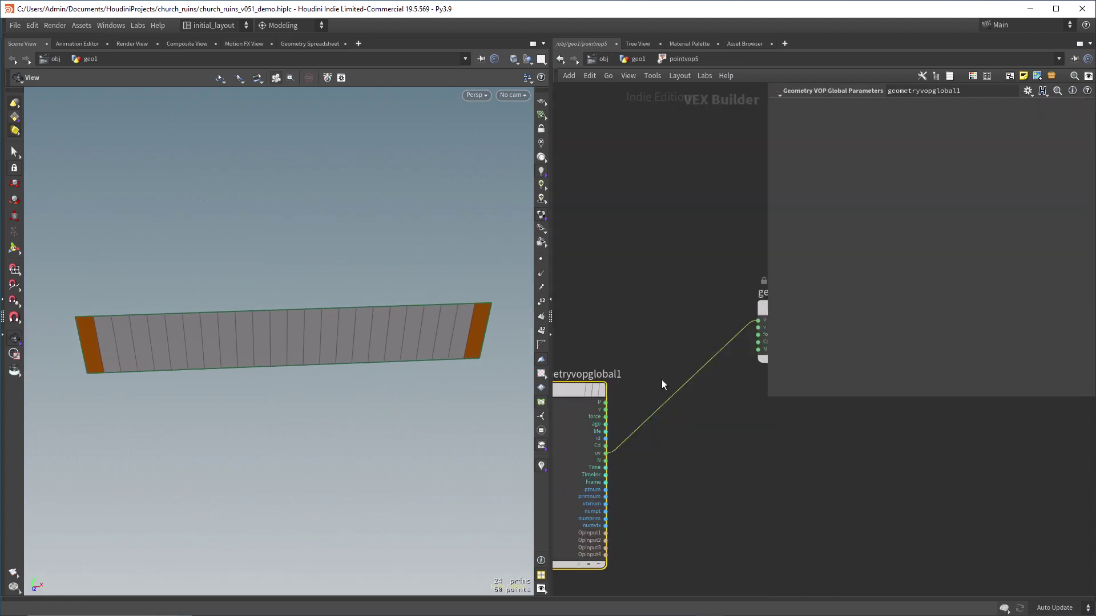
{"action": "middle_click_drag", "start_coordinate": [762, 344], "coordinate": [631, 412]}
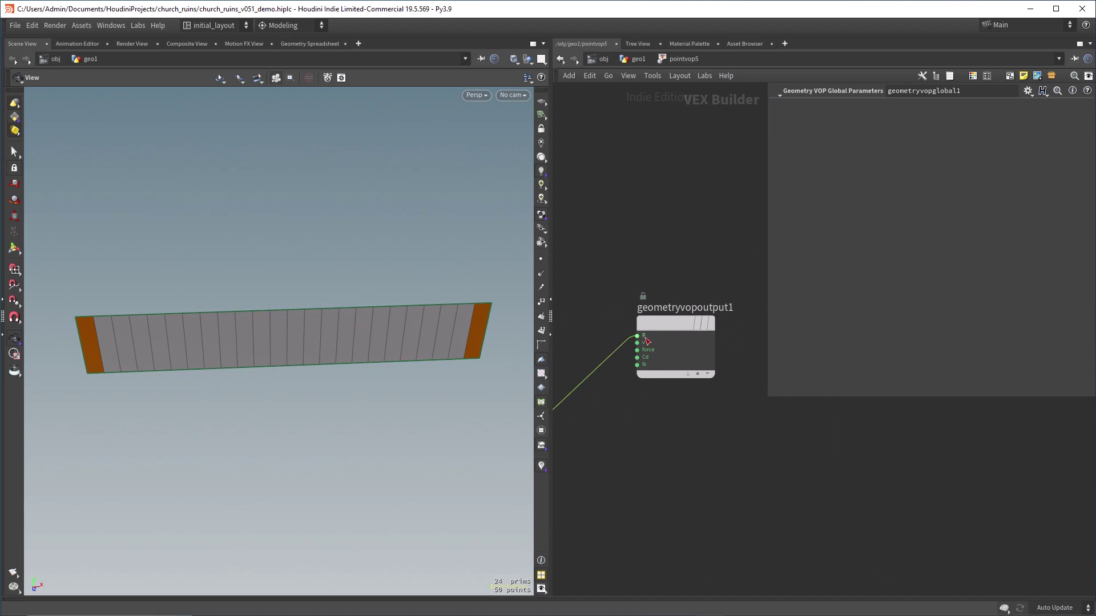
{"action": "left_click", "coordinate": [636, 59]}
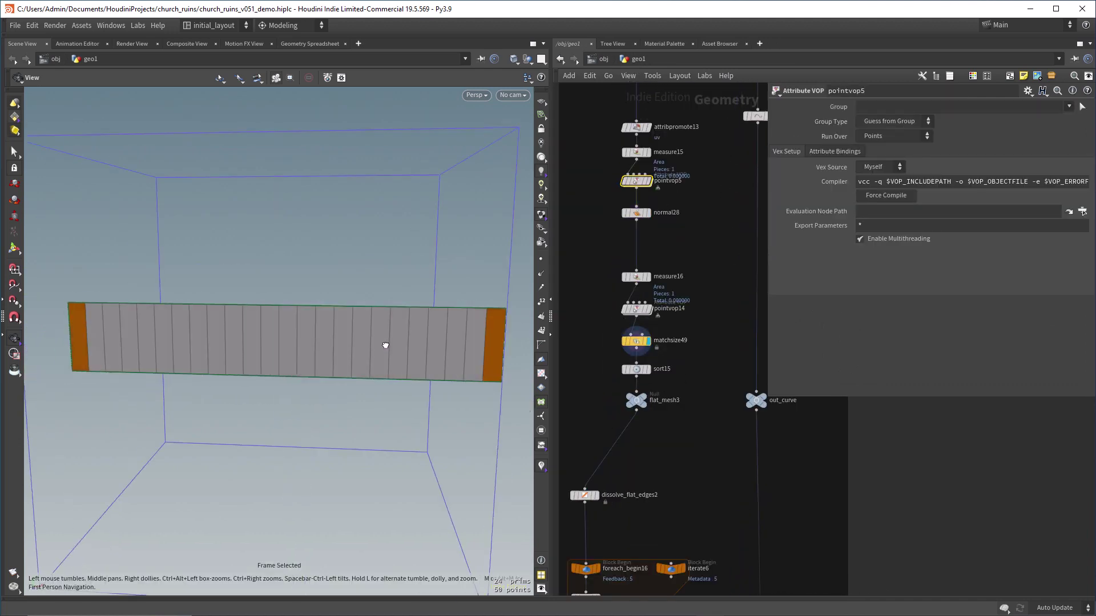
- Display the flat strip at dissolve_flat_edges2 and its horizontal row cuts at foreach_end16
{"action": "left_click_drag", "start_coordinate": [483, 355], "coordinate": [452, 376]}
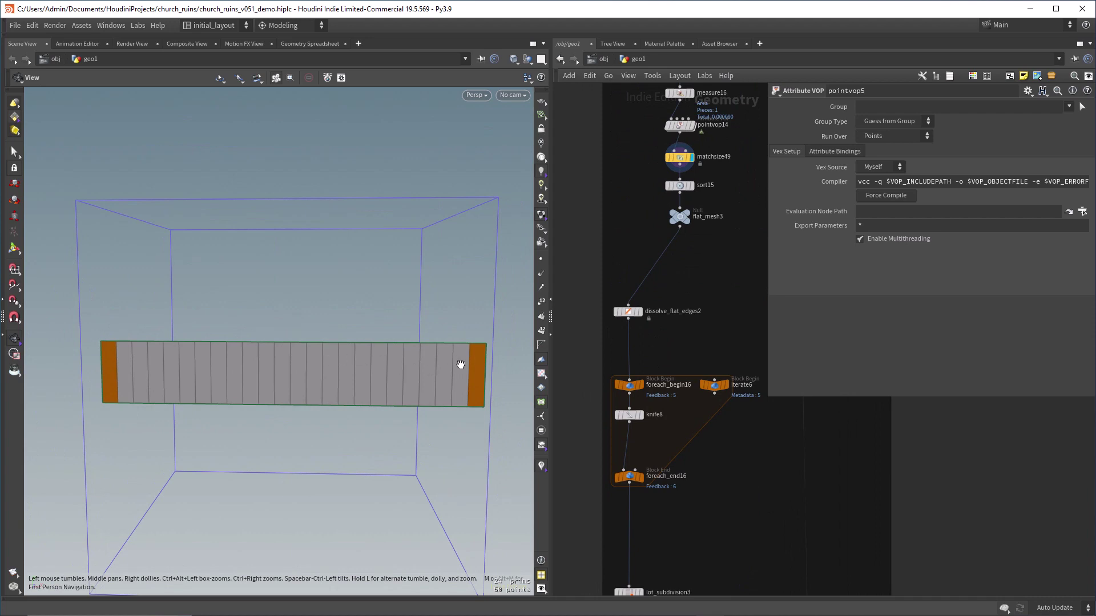
{"action": "left_click", "coordinate": [638, 312]}
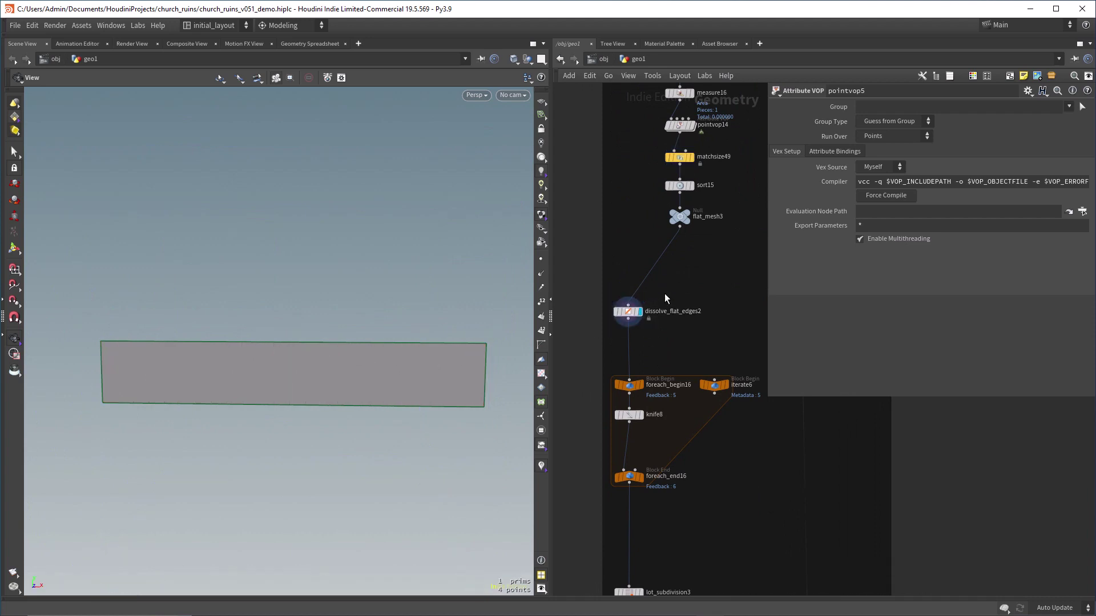
{"action": "middle_click_drag", "start_coordinate": [670, 338], "coordinate": [659, 301]}
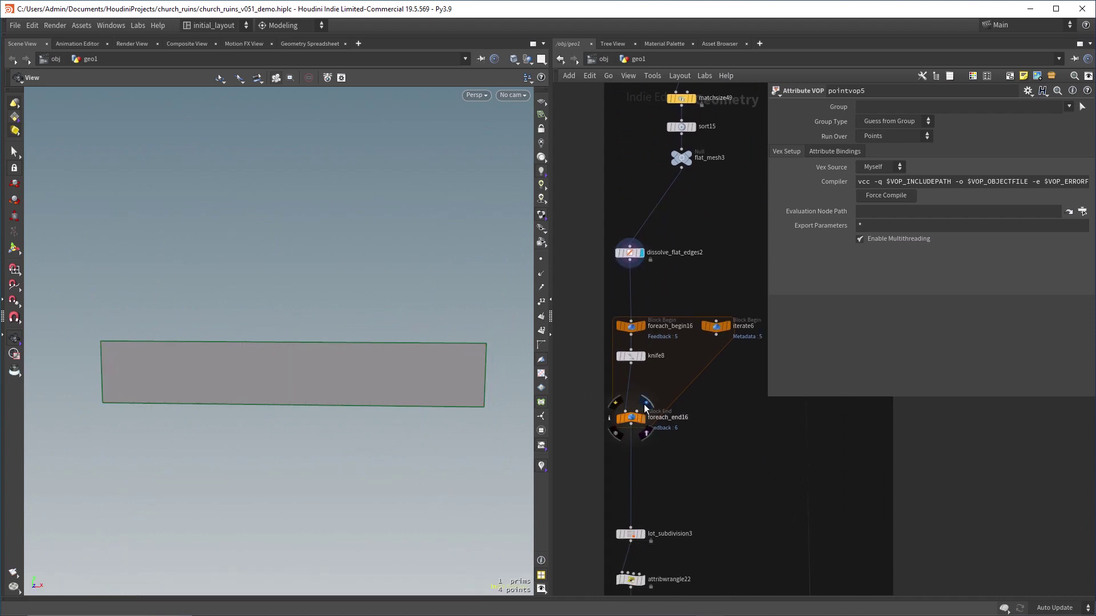
{"action": "left_click", "coordinate": [646, 407]}
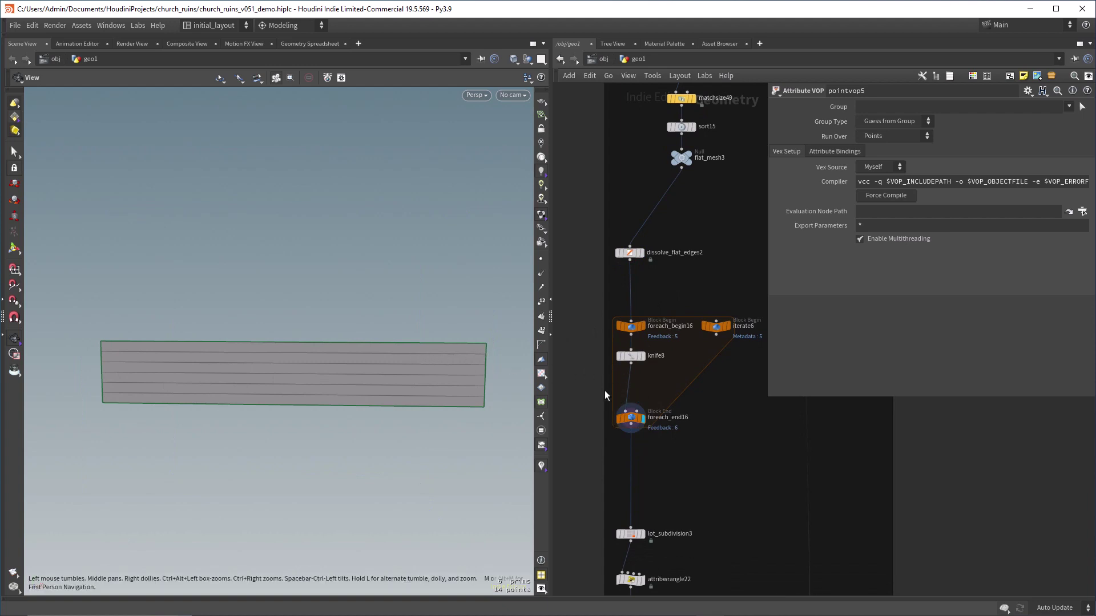
- Review the iteration count of foreach_end16 and read the full distance expression of knife8 in a temporarily widened parameter pane
{"action": "left_click", "coordinate": [630, 419]}
{"action": "mouse_move", "coordinate": [1012, 134]}
{"action": "left_mouse_down"}
{"action": "mouse_move", "coordinate": [1065, 134]}
{"action": "mouse_move", "coordinate": [1017, 134]}
{"action": "left_mouse_up"}
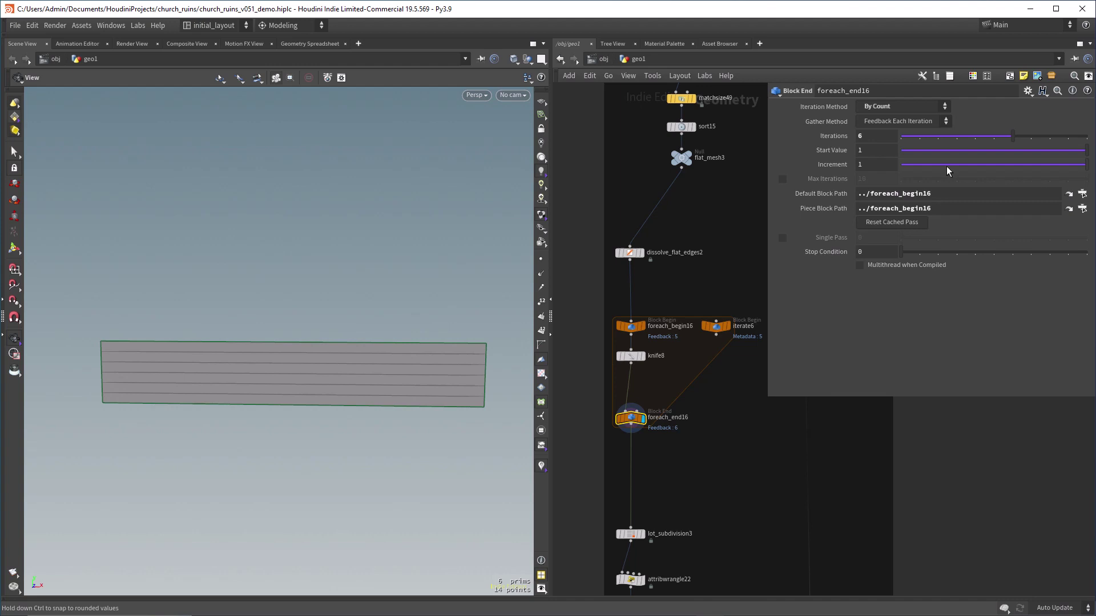
{"action": "left_click", "coordinate": [633, 358]}
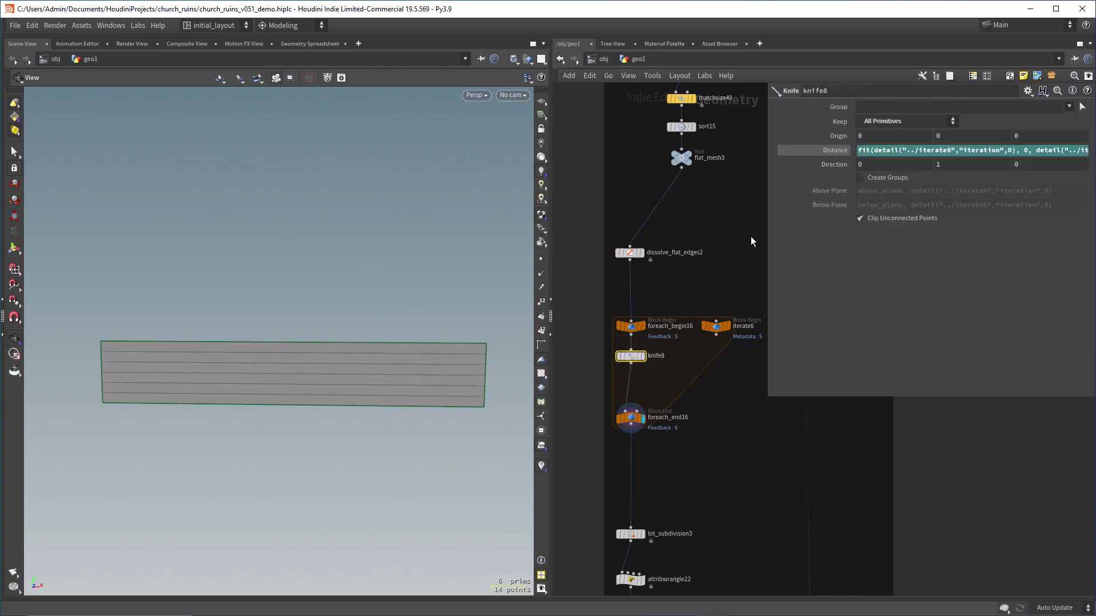
{"action": "left_click_drag", "start_coordinate": [766, 194], "coordinate": [558, 194]}
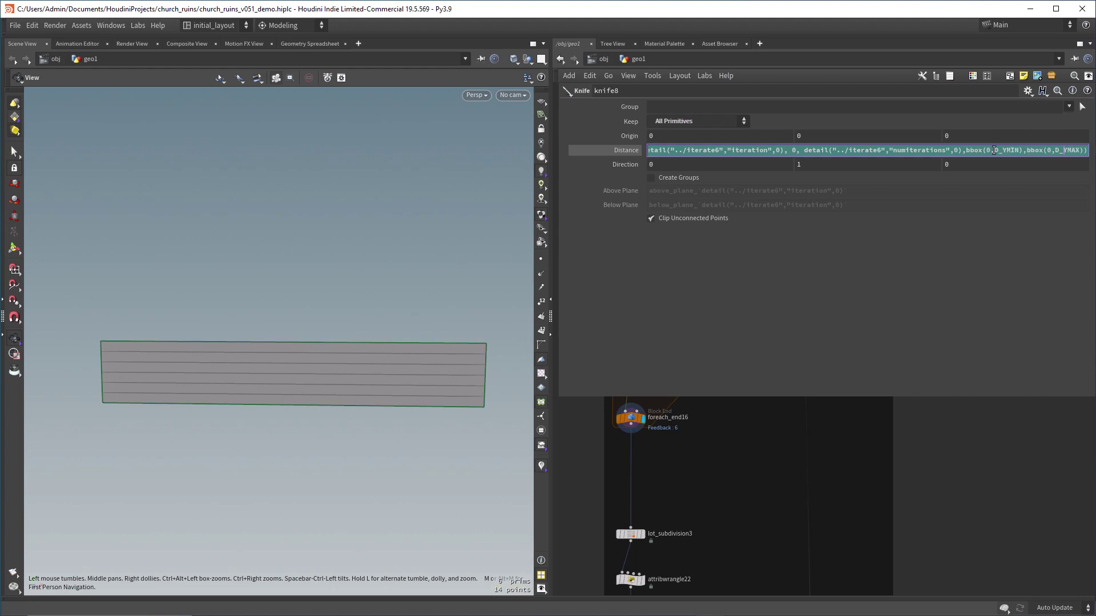
{"action": "left_click_drag", "start_coordinate": [558, 244], "coordinate": [803, 246]}
- Display the brick subdivision at lot_subdivision3 and open its settings
{"action": "middle_click_drag", "start_coordinate": [657, 508], "coordinate": [663, 341]}
{"action": "scroll", "coordinate": [648, 365], "scroll_direction": "up", "scroll_amount": 1}
{"action": "left_click", "coordinate": [651, 367]}
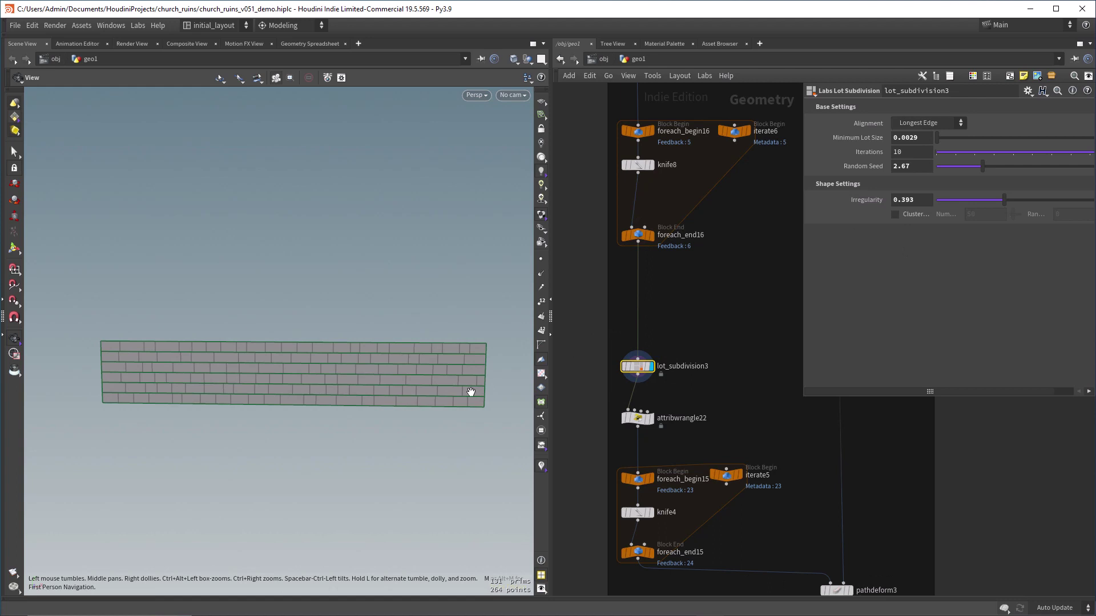
- Bypass dissolve_flat_edges2 so that the undissolved strip feeds the row cuts and lot_subdivision3
{"action": "scroll", "coordinate": [471, 392], "scroll_direction": "up", "scroll_amount": 3}
{"action": "middle_click_drag", "start_coordinate": [662, 166], "coordinate": [643, 343]}
{"action": "left_click", "coordinate": [605, 211]}
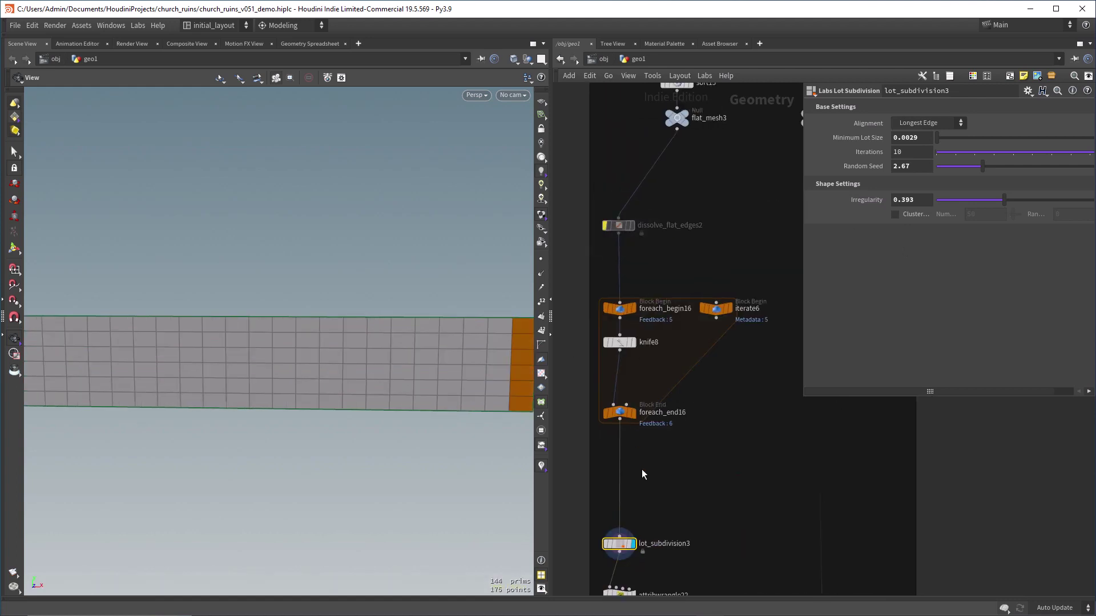
{"action": "middle_click_drag", "start_coordinate": [641, 475], "coordinate": [662, 377]}
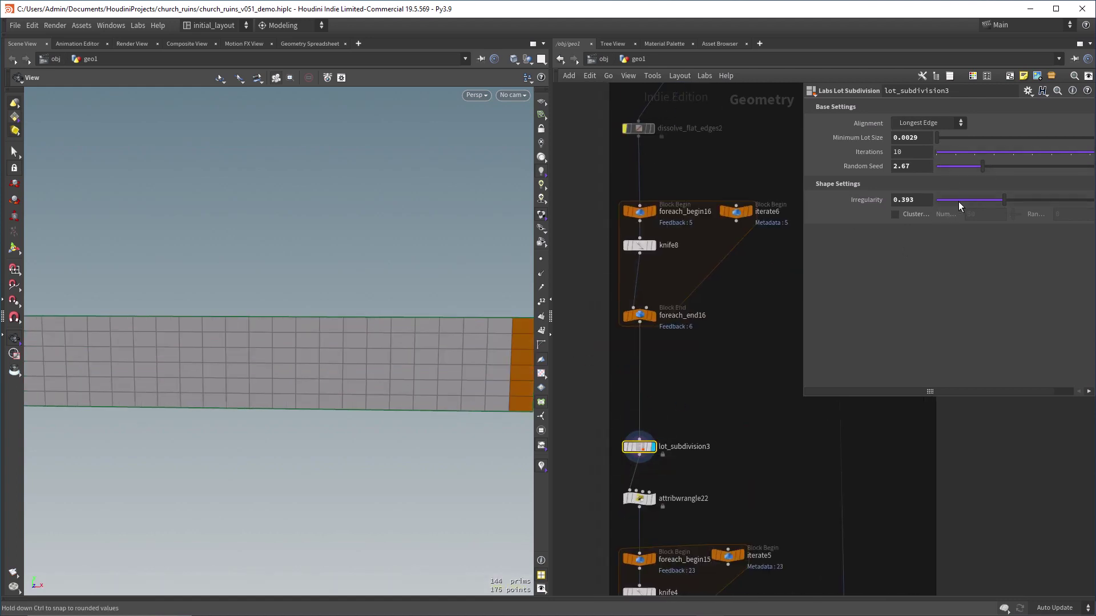
- Try a smaller minimum lot size of 0.0005 on lot_subdivision3 with dissolve_flat_edges2 bypassed
{"action": "middle_click_drag", "start_coordinate": [915, 138], "coordinate": [879, 159]}
{"action": "key", "text": "ctrl+z"}
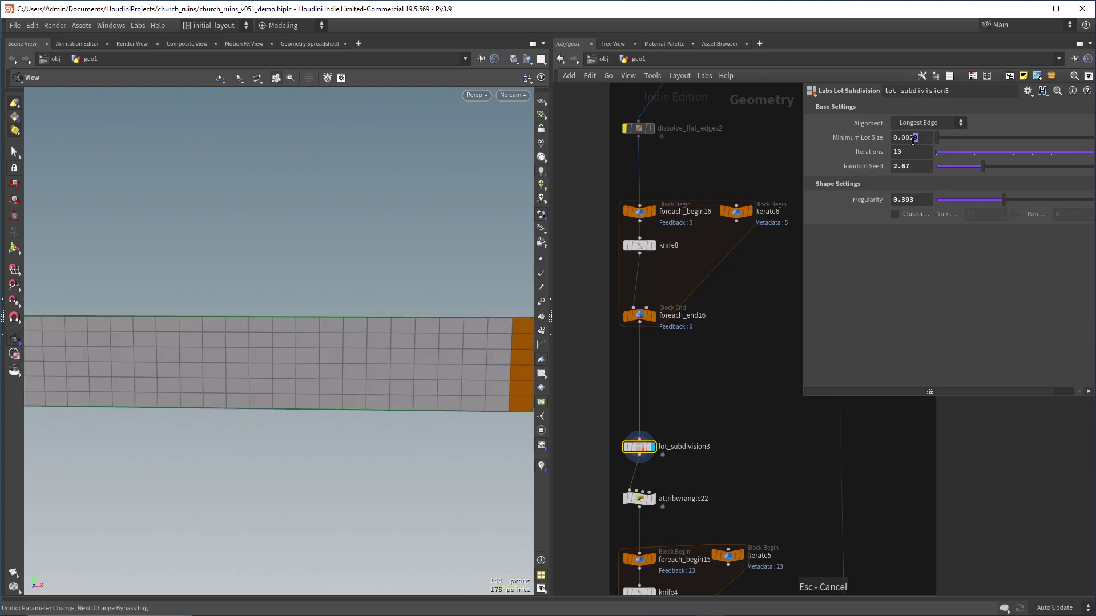
{"action": "left_click_drag", "start_coordinate": [917, 138], "coordinate": [905, 150]}
{"action": "type", "text": "01"}
{"action": "key", "text": "Return"}
{"action": "key", "text": "BackSpace"}
{"action": "type", "text": "5"}
{"action": "key", "text": "Return"}
{"action": "scroll", "coordinate": [411, 312], "scroll_direction": "up", "scroll_amount": 4}
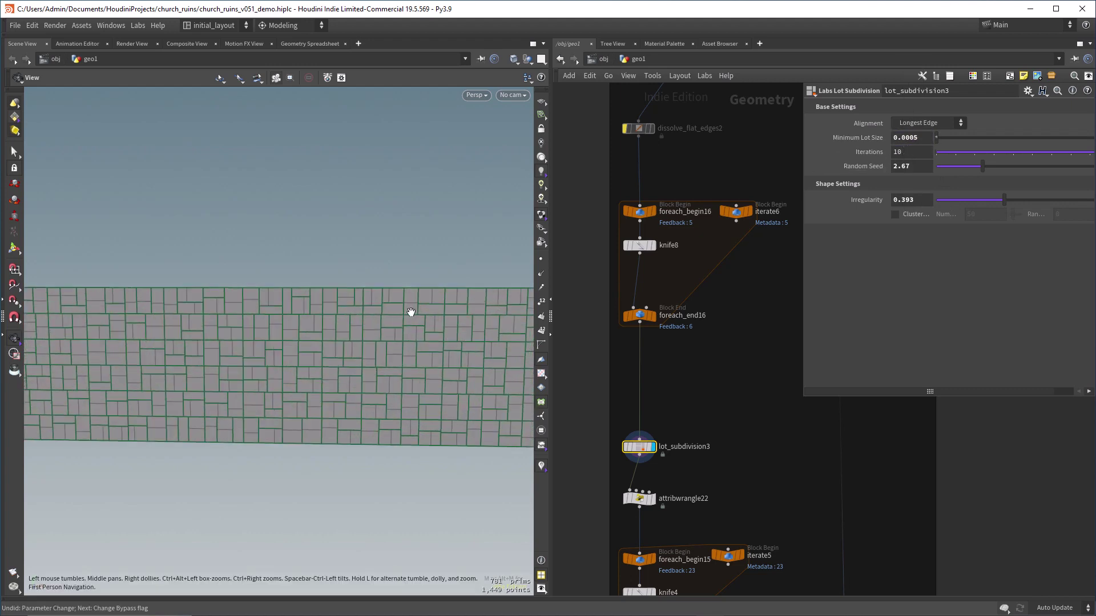
- Turn off the green edge overlay in the viewport and re-enable dissolve_flat_edges2 with the minimum lot size restored to 0.0029
{"action": "left_click", "coordinate": [541, 402]}
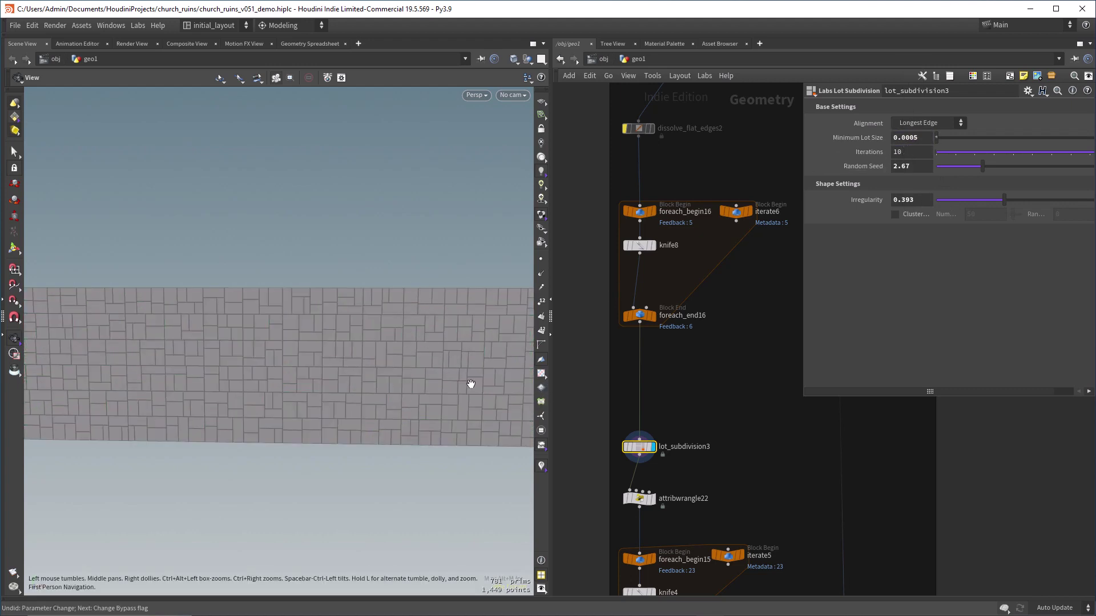
{"action": "left_click", "coordinate": [627, 128]}
{"action": "scroll", "coordinate": [431, 320], "scroll_direction": "down", "scroll_amount": 2}
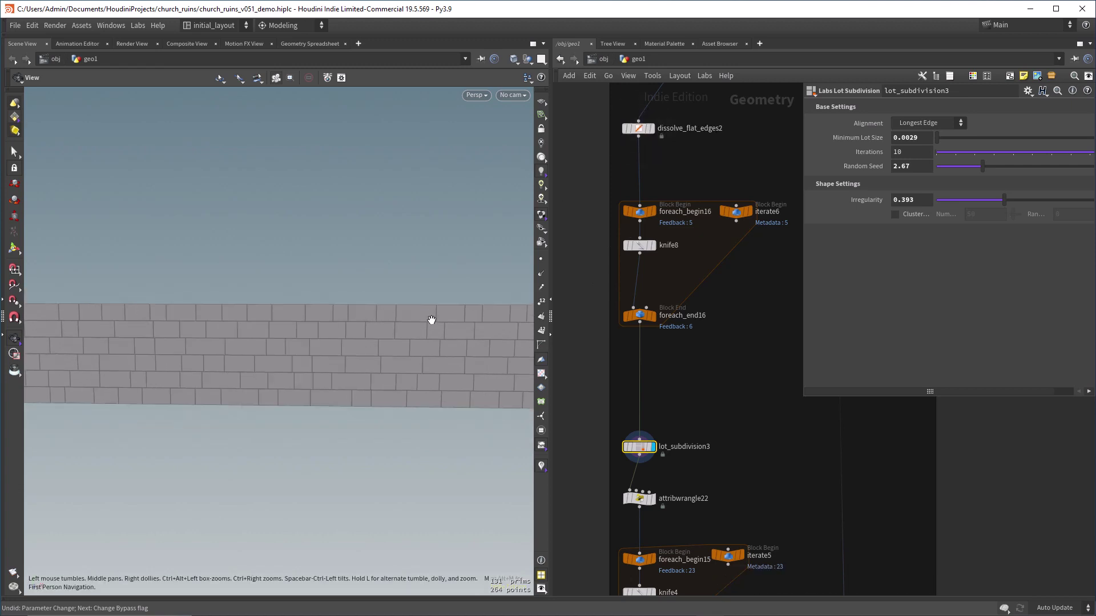
{"action": "scroll", "coordinate": [461, 374], "scroll_direction": "down", "scroll_amount": 1}
- Examine the name_top piece naming of attribwrangle22 and display the vertical cuts at foreach_end15
{"action": "middle_click_drag", "start_coordinate": [658, 455], "coordinate": [673, 331]}
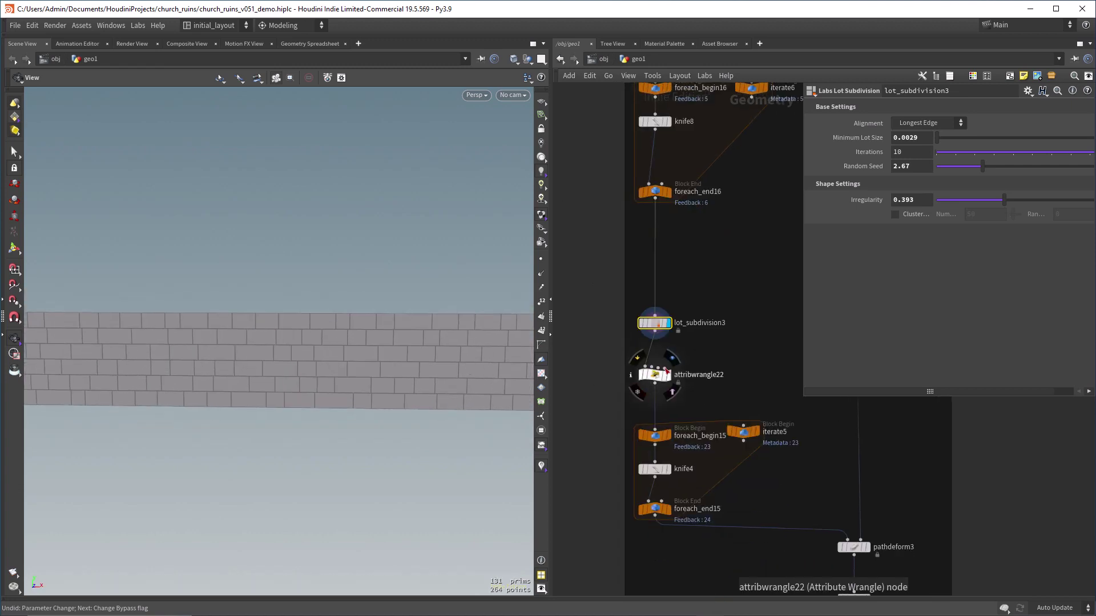
{"action": "left_click", "coordinate": [668, 375]}
{"action": "middle_click_drag", "start_coordinate": [680, 497], "coordinate": [655, 391]}
{"action": "left_click", "coordinate": [644, 403]}
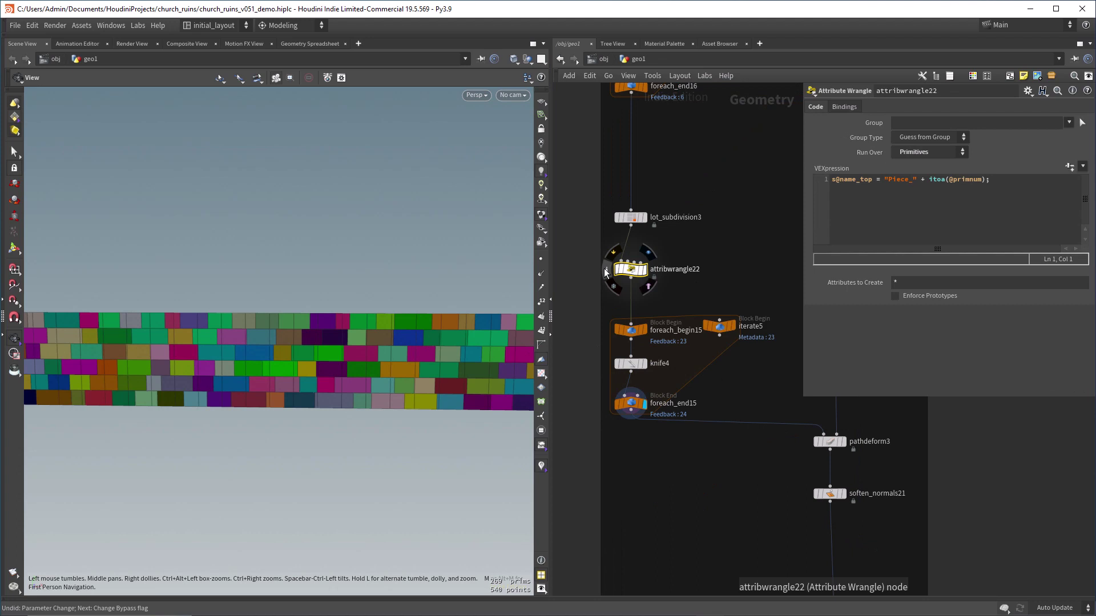
{"action": "middle_click", "coordinate": [630, 269]}
{"action": "left_click", "coordinate": [793, 206]}
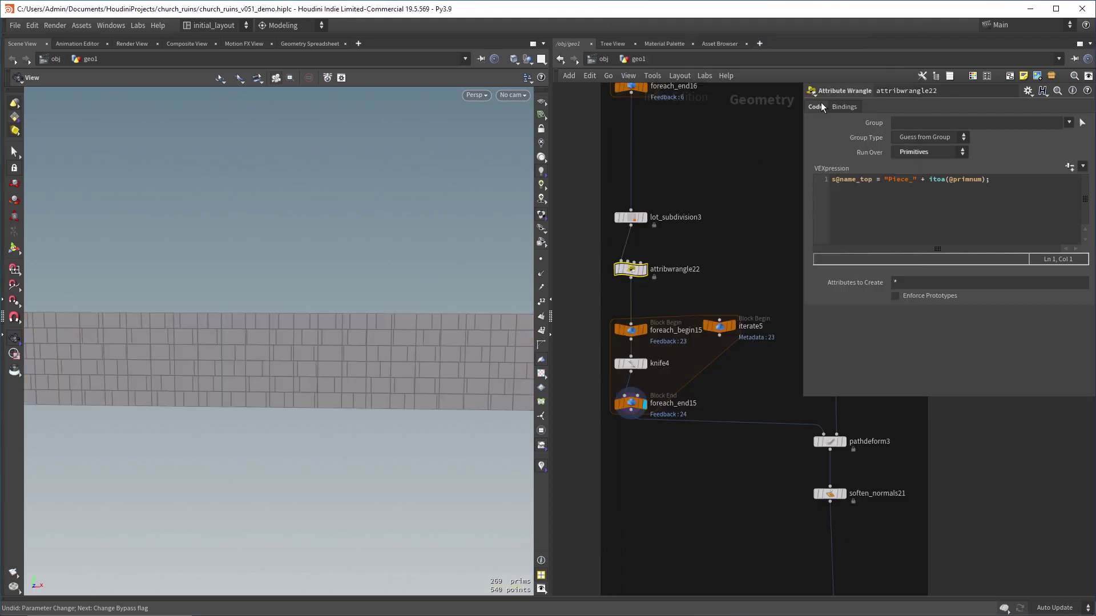
- Examine the full length of the cut brick strip and display it bent along the path at pathdeform3
{"action": "scroll", "coordinate": [306, 381], "scroll_direction": "down", "scroll_amount": 3}
{"action": "scroll", "coordinate": [305, 376], "scroll_direction": "up", "scroll_amount": 3}
{"action": "middle_click_drag", "start_coordinate": [223, 358], "coordinate": [306, 356]}
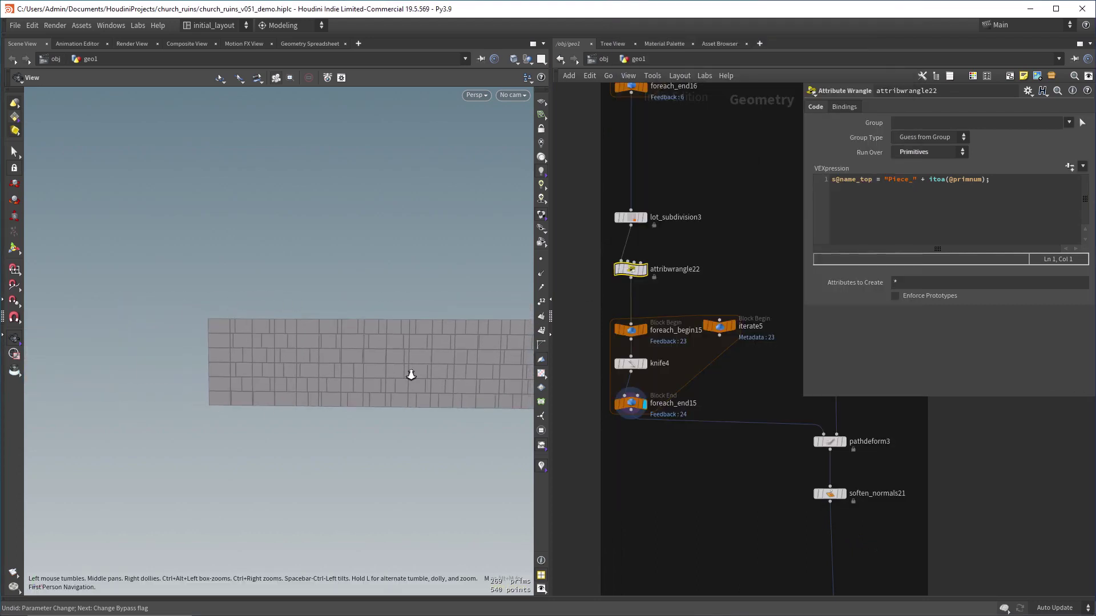
{"action": "scroll", "coordinate": [411, 374], "scroll_direction": "down", "scroll_amount": 4}
{"action": "middle_click_drag", "start_coordinate": [456, 374], "coordinate": [358, 369]}
{"action": "scroll", "coordinate": [357, 369], "scroll_direction": "up", "scroll_amount": 1}
{"action": "middle_click_drag", "start_coordinate": [800, 450], "coordinate": [674, 370]}
{"action": "left_click", "coordinate": [715, 360]}
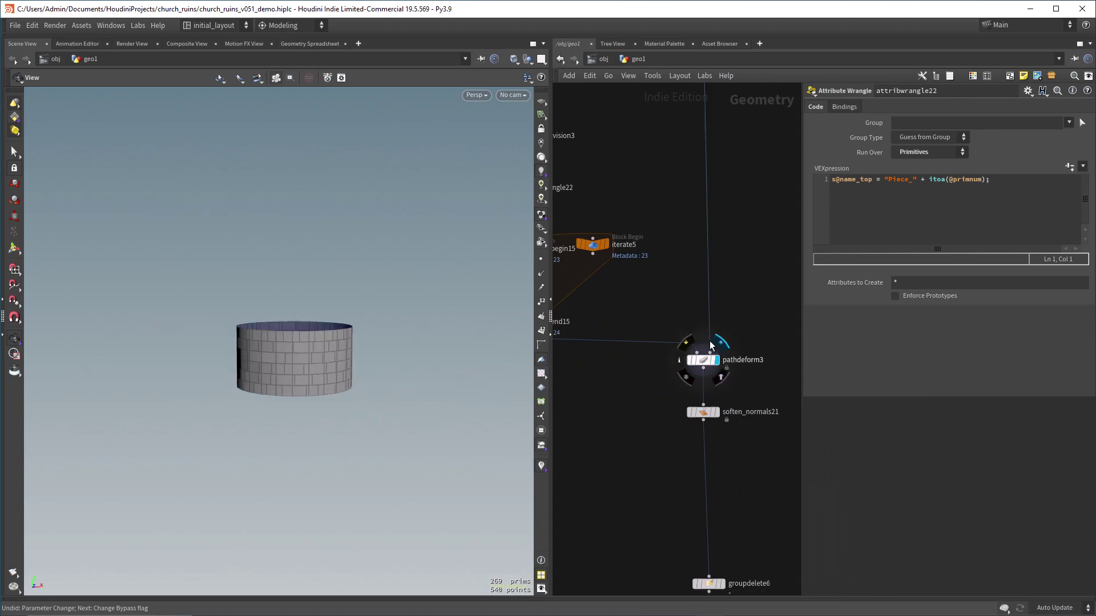
- Examine the circular brick wall and the fractured bricks along the broken edge of the complete church
{"action": "key", "text": "h"}
{"action": "left_click_drag", "start_coordinate": [435, 286], "coordinate": [384, 360]}
{"action": "key", "text": "ctrl+z"}
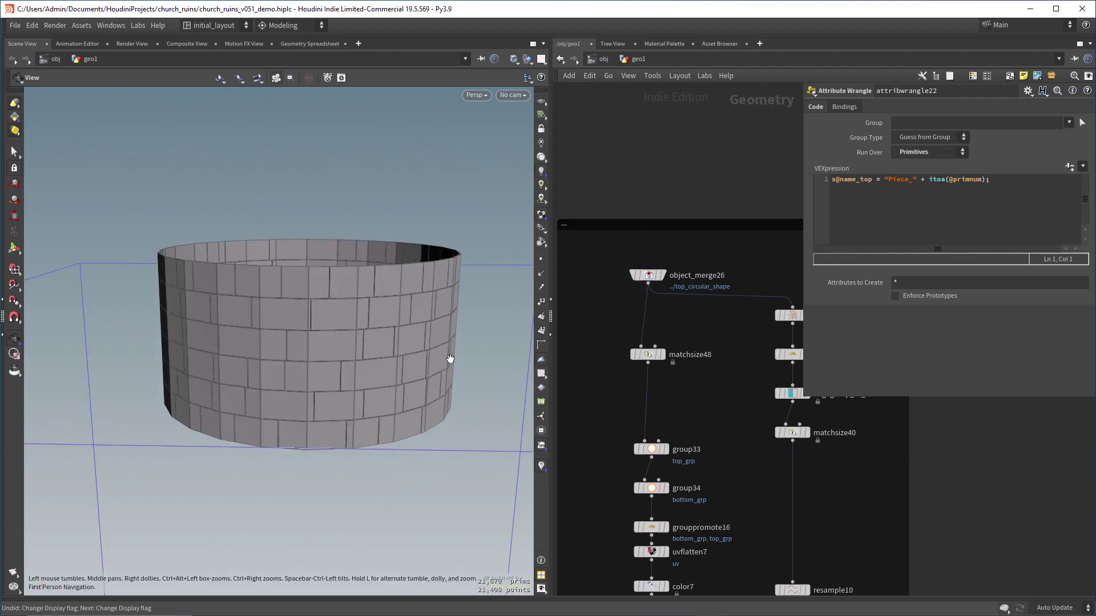
{"action": "left_click_drag", "start_coordinate": [448, 337], "coordinate": [438, 352]}
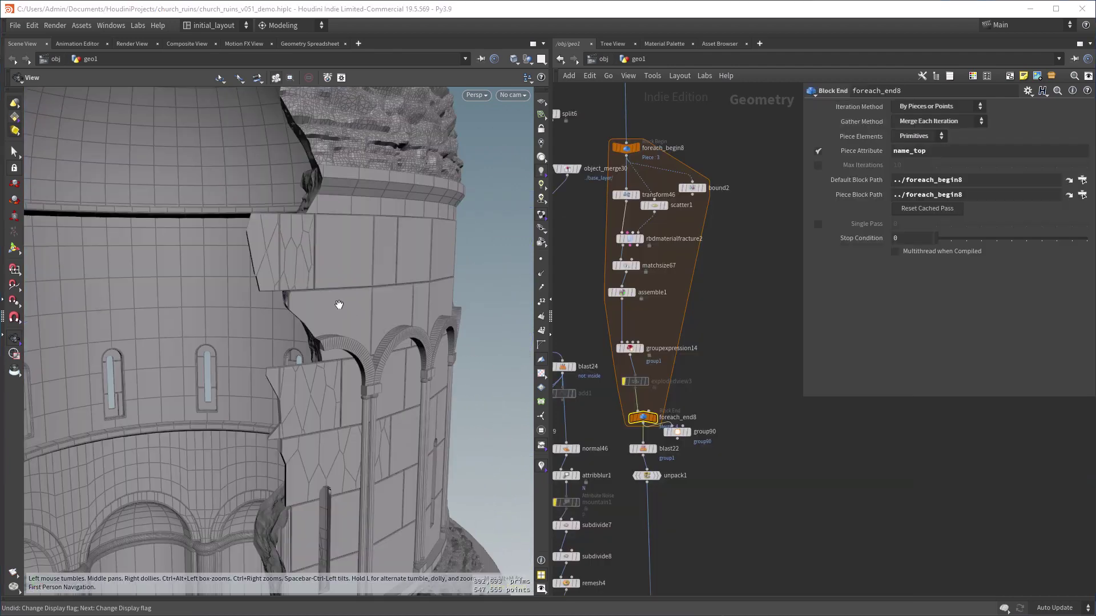
{"action": "left_click_drag", "start_coordinate": [349, 328], "coordinate": [357, 291]}
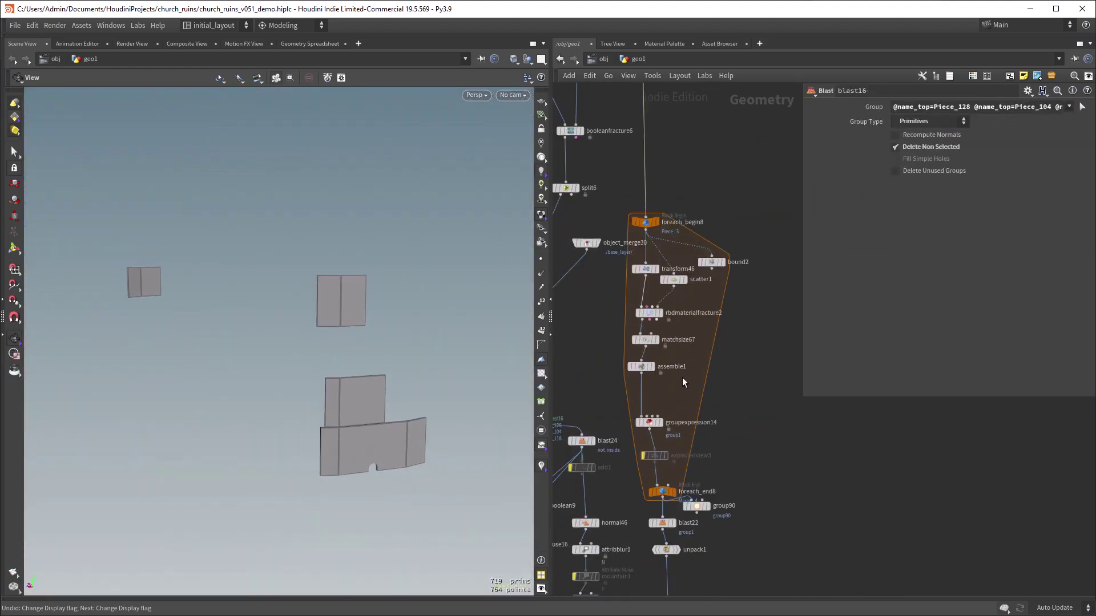
- Show the single fractured wall piece at assemble1 in wireframe with its points displayed
{"action": "key", "text": "f"}
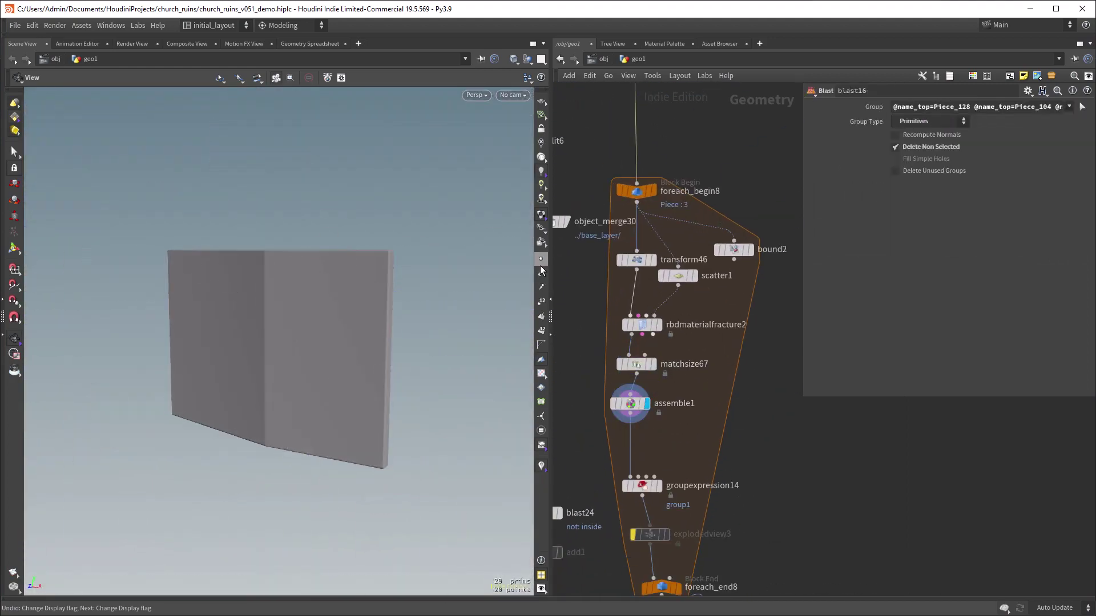
{"action": "key", "text": "w"}
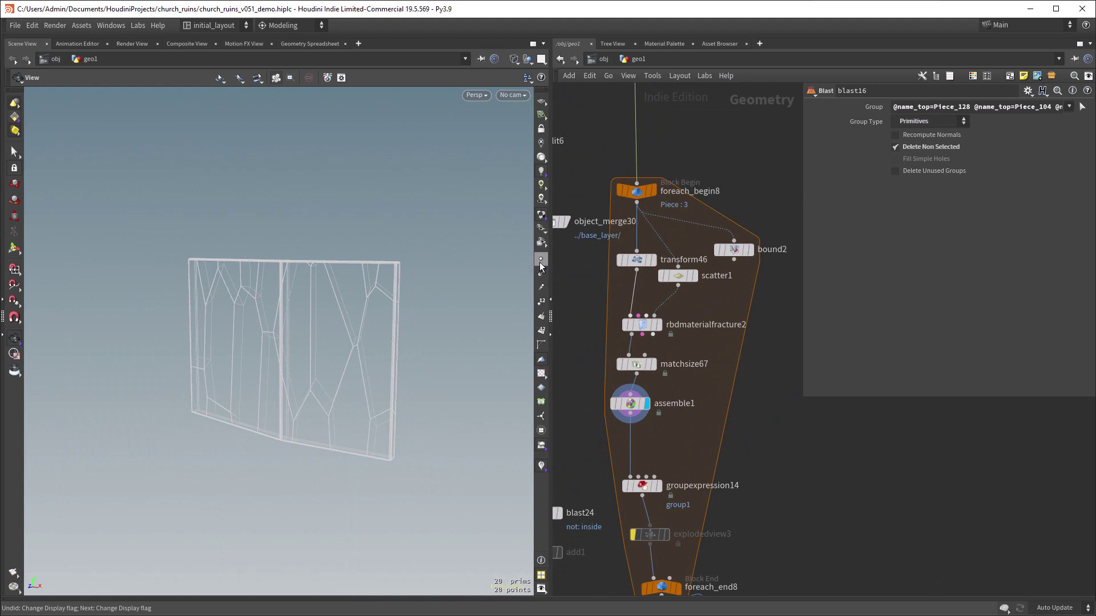
{"action": "left_click", "coordinate": [540, 262]}
{"action": "left_click", "coordinate": [632, 404]}
- Display the point selection of groupexpression14 on the single wall piece and open its settings
{"action": "middle_click_drag", "start_coordinate": [642, 436], "coordinate": [653, 367]}
{"action": "left_click", "coordinate": [670, 416]}
{"action": "left_click_drag", "start_coordinate": [409, 372], "coordinate": [364, 392]}
{"action": "scroll", "coordinate": [435, 363], "scroll_direction": "down", "scroll_amount": 5}
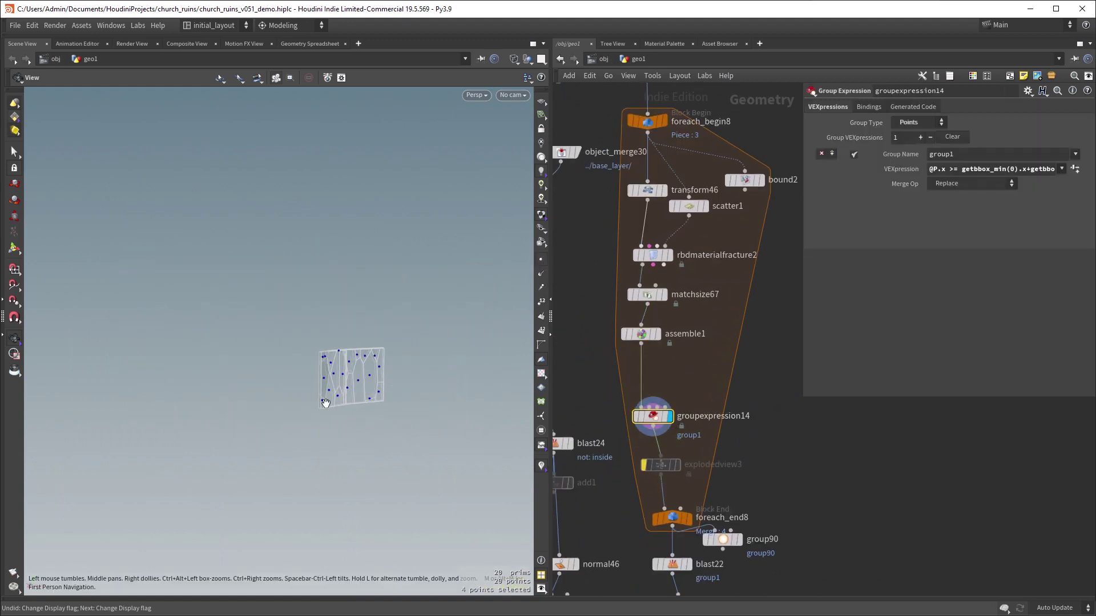
- Display all fractured wall pieces at foreach_end8 and their selected edge fragments at group90
{"action": "left_click", "coordinate": [689, 519]}
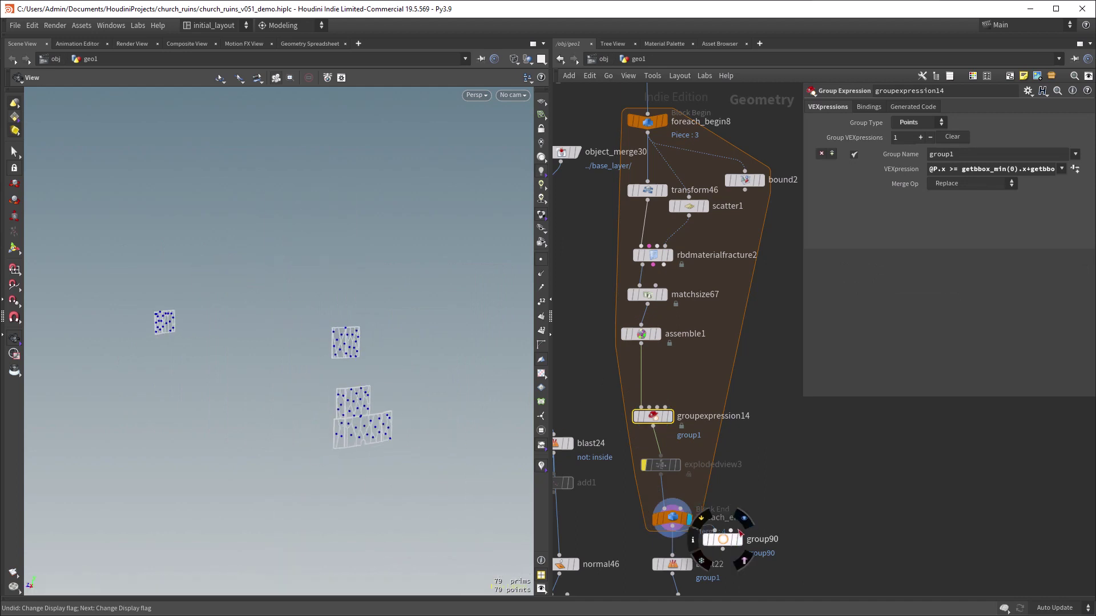
{"action": "left_click", "coordinate": [740, 537]}
{"action": "scroll", "coordinate": [451, 331], "scroll_direction": "up", "scroll_amount": 3}
{"action": "left_click_drag", "start_coordinate": [455, 323], "coordinate": [384, 374]}
{"action": "scroll", "coordinate": [343, 426], "scroll_direction": "up", "scroll_amount": 3}
{"action": "middle_click_drag", "start_coordinate": [294, 489], "coordinate": [306, 500]}
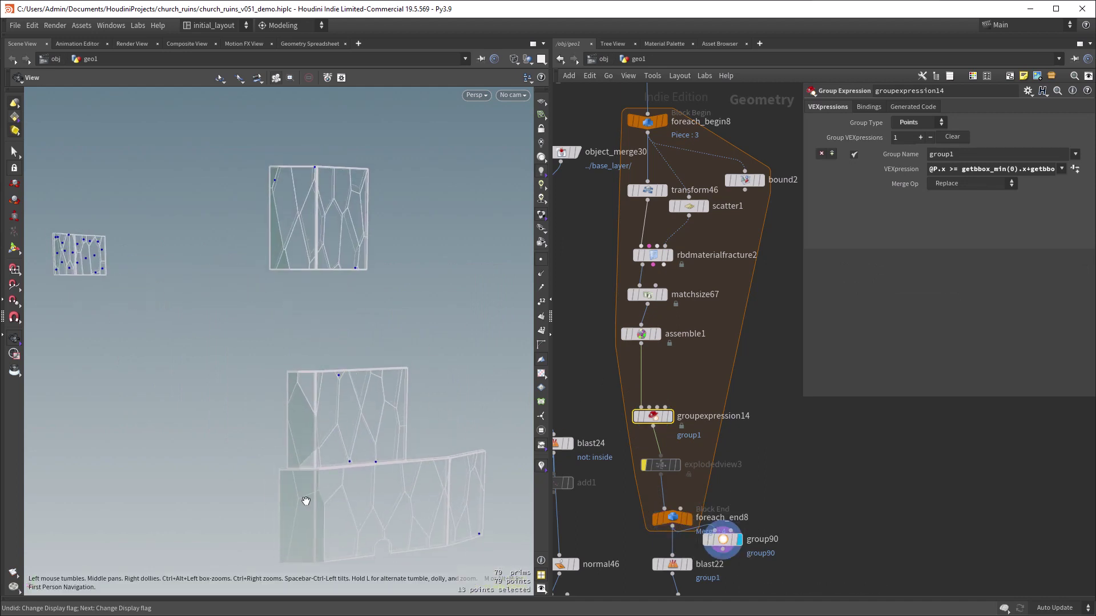
- Read the full VEXpression of groupexpression14 in a widened parameter pane and review the broken wall edge on the chapel
{"action": "left_click_drag", "start_coordinate": [803, 242], "coordinate": [570, 235]}
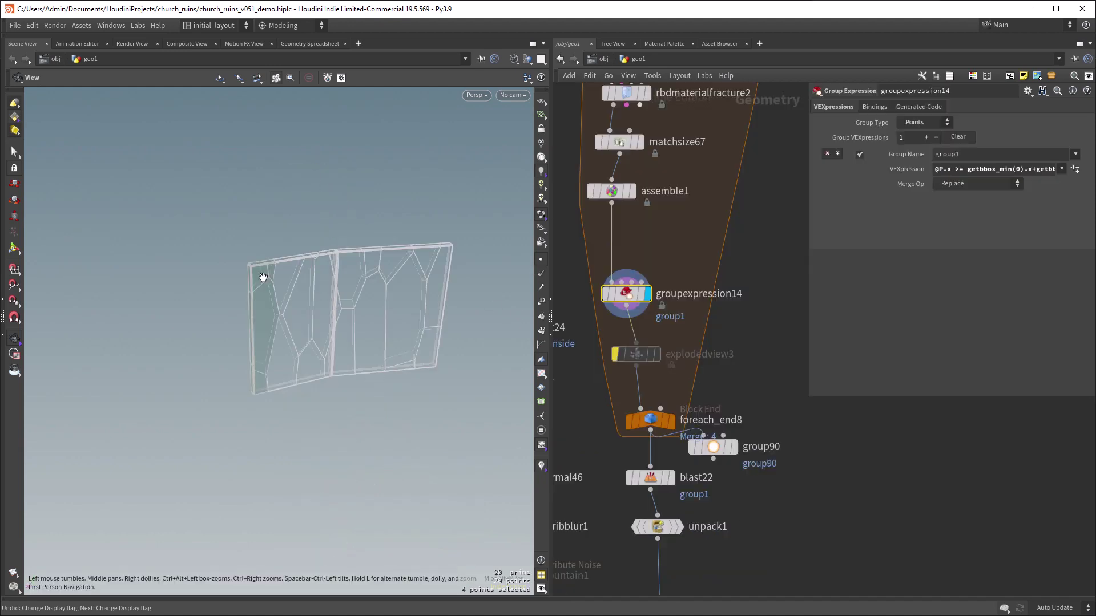
{"action": "scroll", "coordinate": [634, 400], "scroll_direction": "up", "scroll_amount": 3}
{"action": "left_click", "coordinate": [665, 435]}
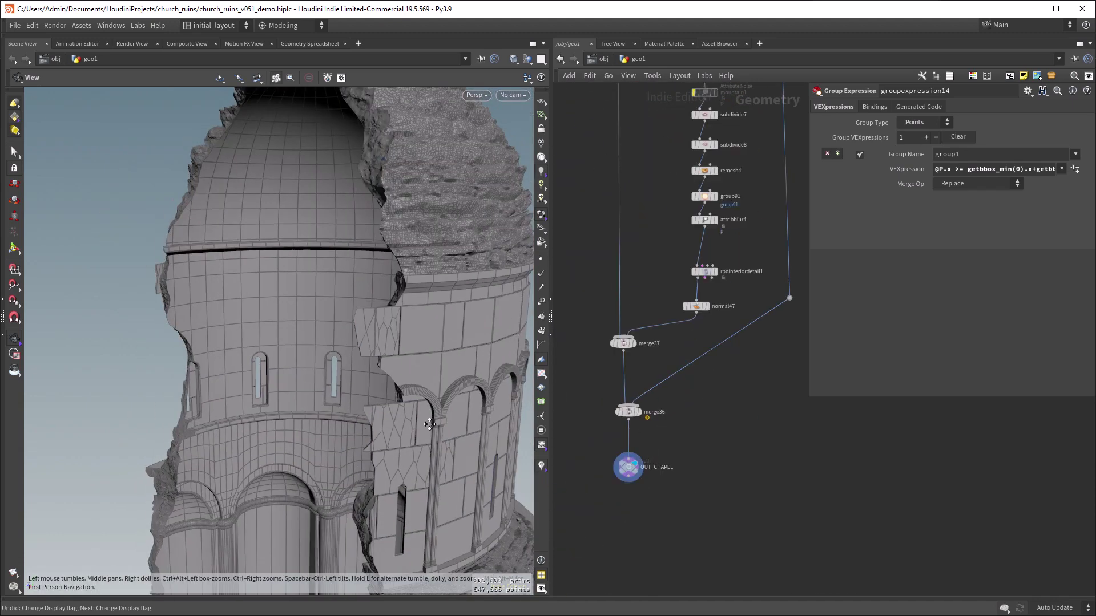
{"action": "left_click_drag", "start_coordinate": [429, 423], "coordinate": [391, 399]}
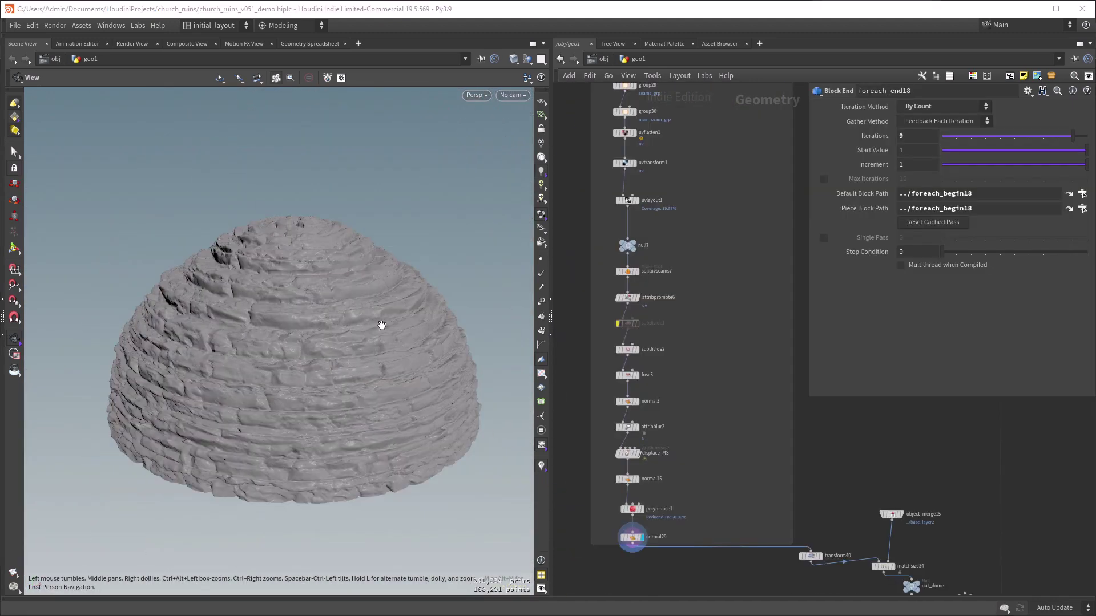
- Examine the finished stone dome at normal29 and display its starting ring at tube12
{"action": "left_click_drag", "start_coordinate": [381, 325], "coordinate": [336, 291]}
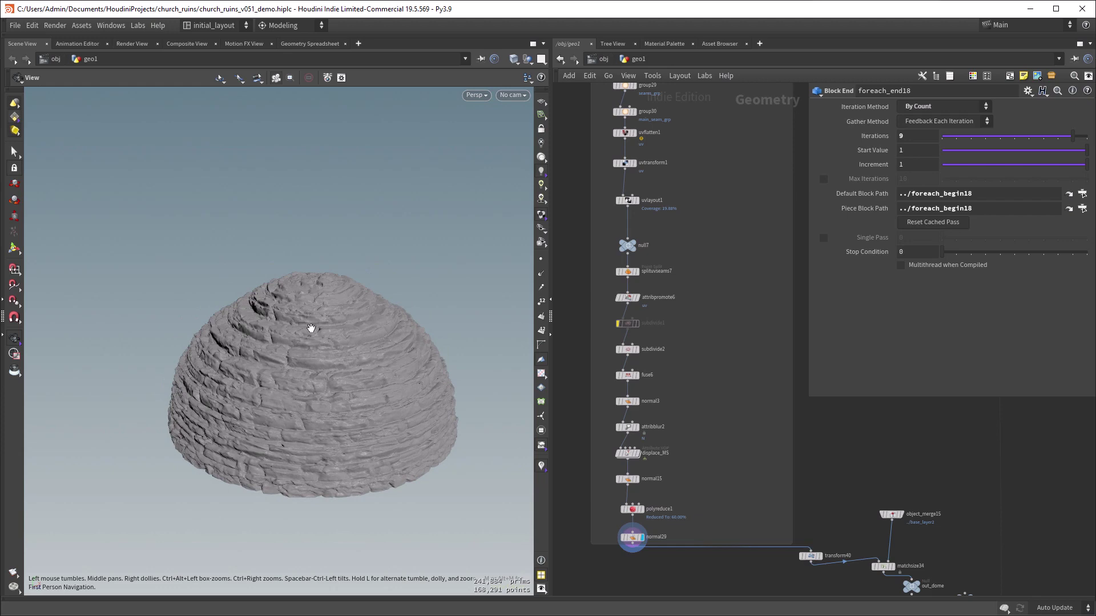
{"action": "left_click_drag", "start_coordinate": [311, 328], "coordinate": [182, 442]}
{"action": "middle_click_drag", "start_coordinate": [688, 240], "coordinate": [674, 439]}
{"action": "scroll", "coordinate": [683, 292], "scroll_direction": "down", "scroll_amount": 3}
{"action": "middle_click_drag", "start_coordinate": [683, 291], "coordinate": [661, 442]}
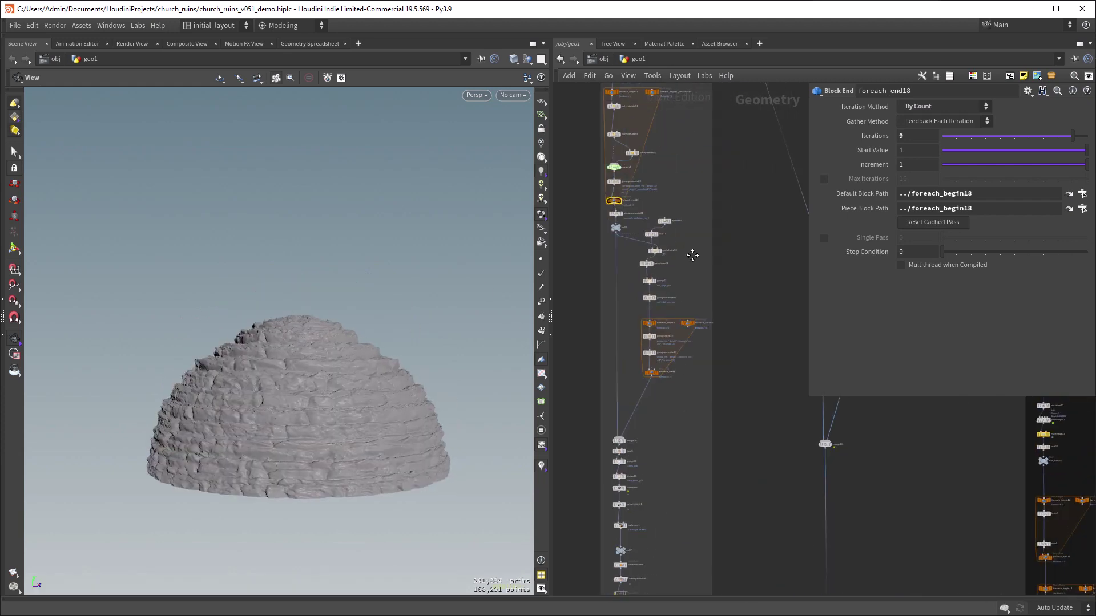
{"action": "middle_click_drag", "start_coordinate": [694, 254], "coordinate": [696, 417]}
{"action": "scroll", "coordinate": [673, 292], "scroll_direction": "up", "scroll_amount": 3}
{"action": "middle_click_drag", "start_coordinate": [673, 292], "coordinate": [702, 397]}
{"action": "scroll", "coordinate": [629, 238], "scroll_direction": "up", "scroll_amount": 3}
{"action": "left_click", "coordinate": [613, 240]}
{"action": "left_click_drag", "start_coordinate": [463, 274], "coordinate": [465, 311]}
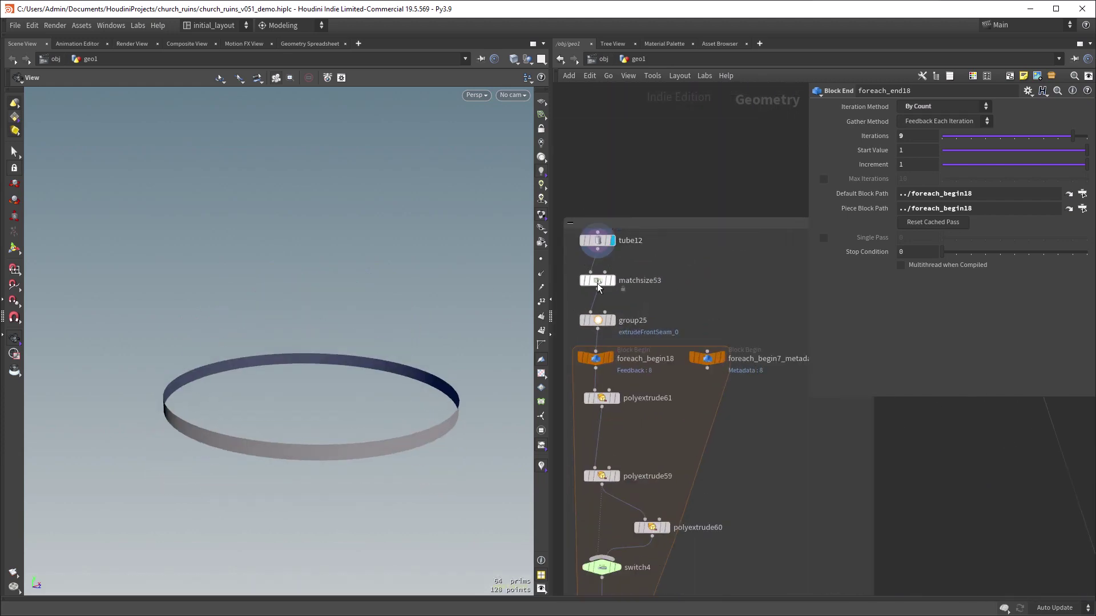
- Display the dome's base ring through matchsize53, group25 and polyextrude61, checking the settings of polyextrude59
{"action": "left_click", "coordinate": [613, 280]}
{"action": "middle_click_drag", "start_coordinate": [634, 321], "coordinate": [641, 297]}
{"action": "left_click", "coordinate": [619, 296]}
{"action": "middle_click_drag", "start_coordinate": [653, 399], "coordinate": [656, 286]}
{"action": "left_click", "coordinate": [614, 338]}
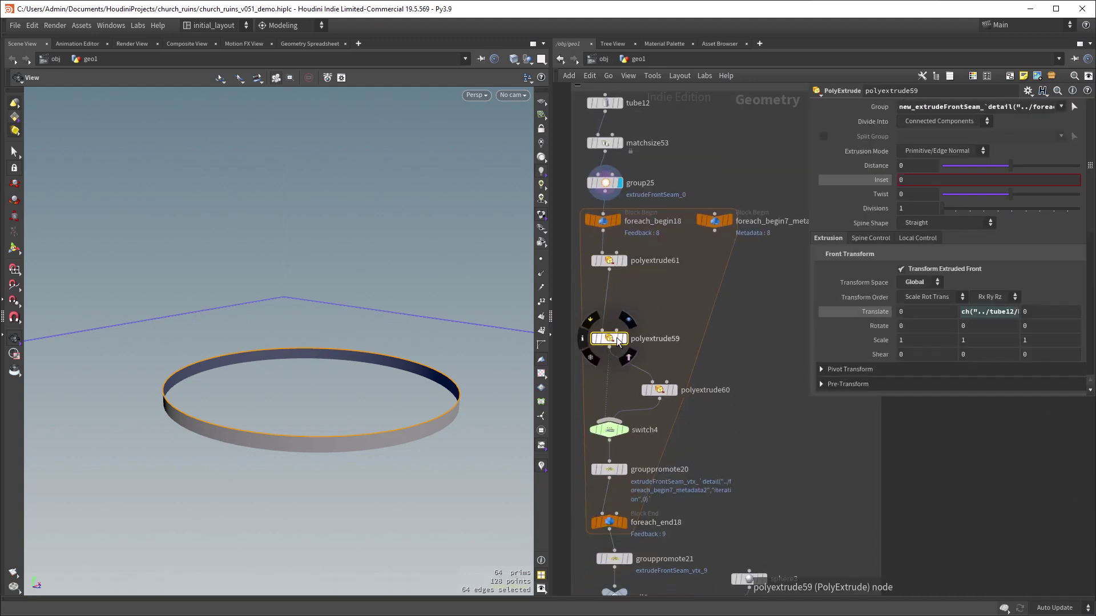
{"action": "left_click", "coordinate": [626, 260]}
- Display the stepped dome at foreach_end18 and review its iteration count
{"action": "middle_click_drag", "start_coordinate": [657, 363], "coordinate": [658, 277]}
{"action": "left_click", "coordinate": [628, 437]}
{"action": "left_click", "coordinate": [614, 437]}
{"action": "mouse_move", "coordinate": [1071, 137]}
{"action": "left_mouse_down"}
{"action": "mouse_move", "coordinate": [947, 152]}
{"action": "mouse_move", "coordinate": [1068, 129]}
{"action": "left_mouse_up"}
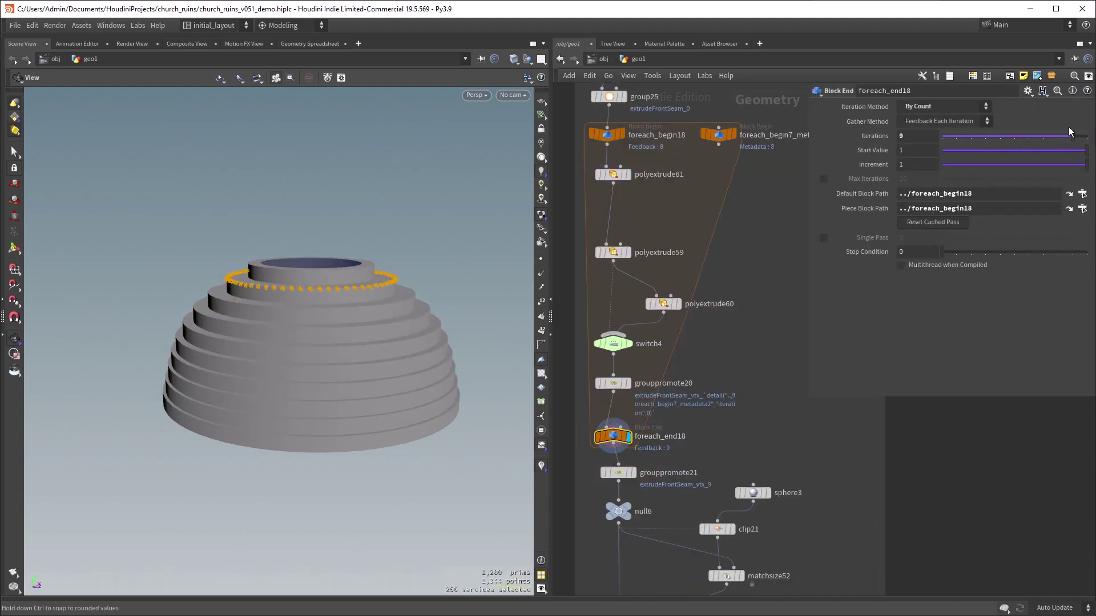
- Open foreach_begin18 and choose Fetch Feedback as its method
{"action": "middle_click_drag", "start_coordinate": [640, 191], "coordinate": [642, 247]}
{"action": "left_click", "coordinate": [609, 191]}
{"action": "left_click", "coordinate": [934, 107]}
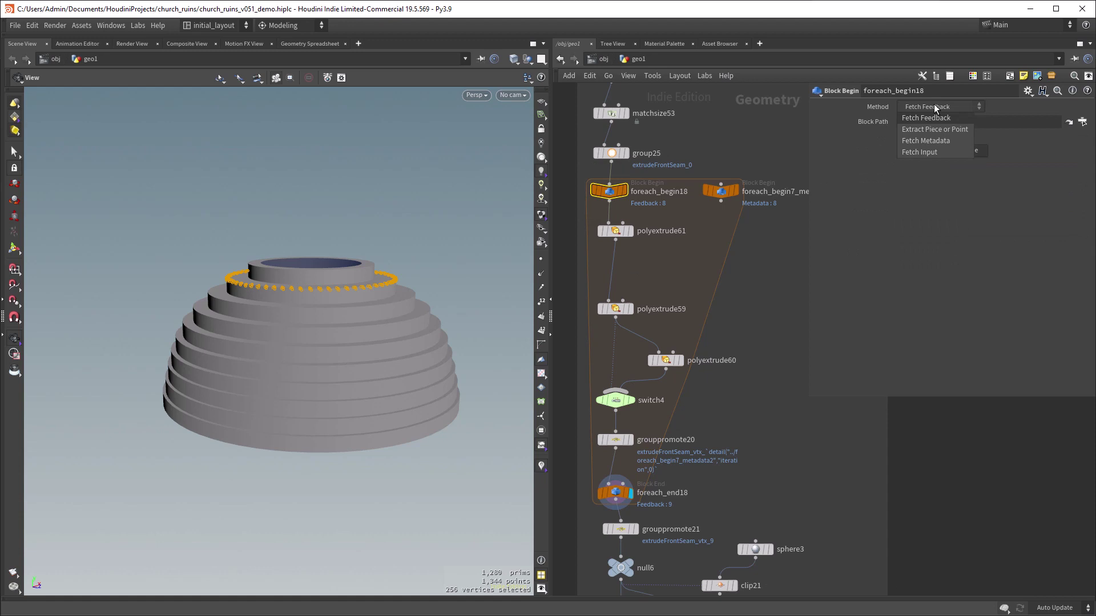
{"action": "left_click", "coordinate": [932, 119]}
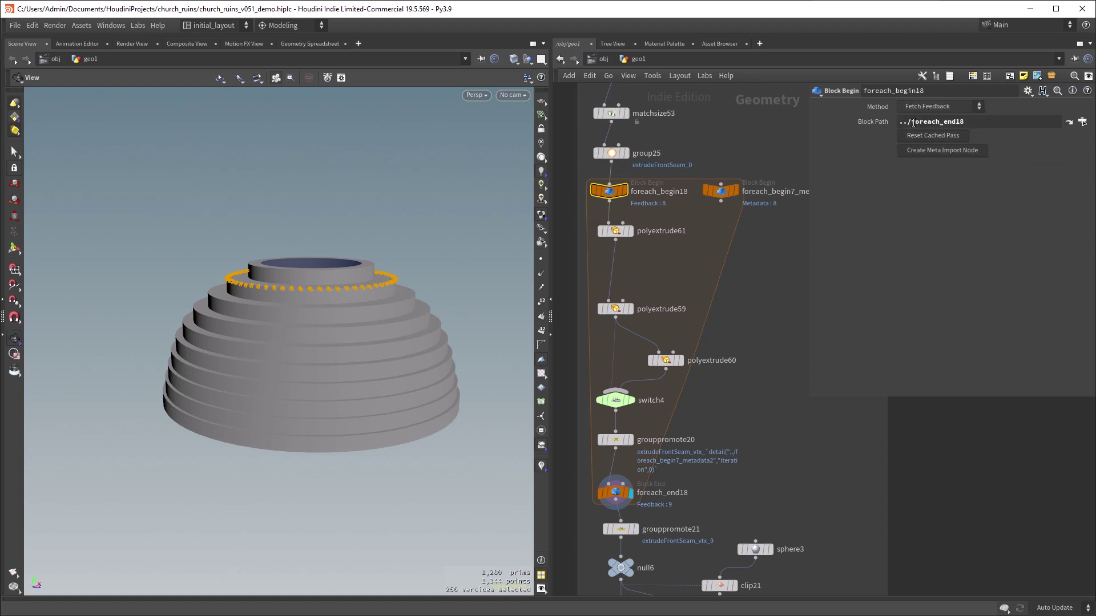
- Try Merge Each Iteration as the gather method of foreach_end18, then return it to Feedback Each Iteration
{"action": "left_click", "coordinate": [618, 493]}
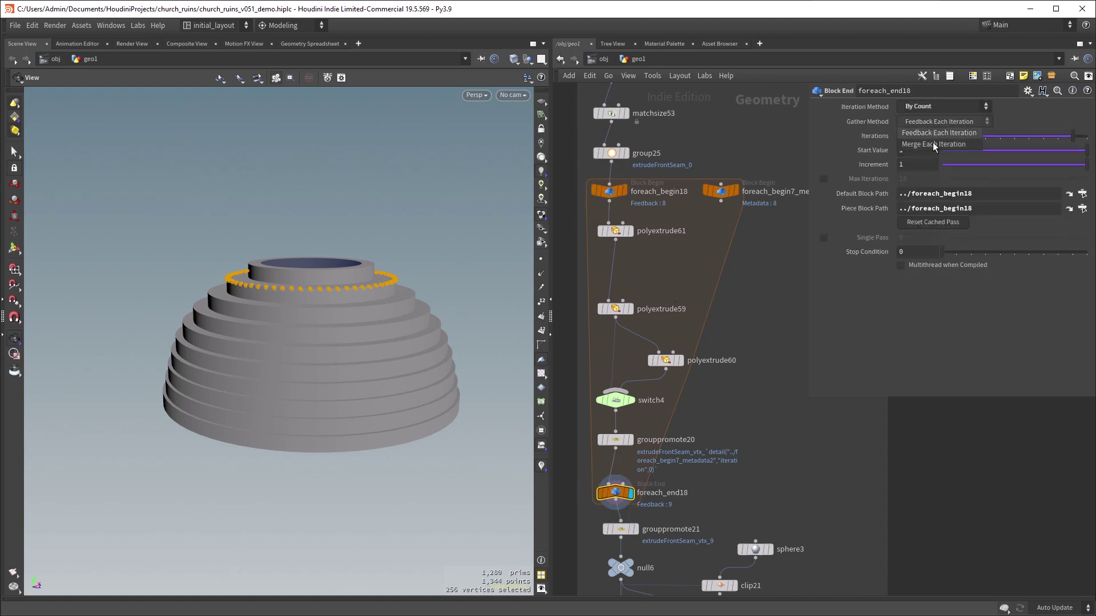
{"action": "left_click", "coordinate": [935, 145]}
{"action": "left_click", "coordinate": [942, 122]}
{"action": "left_click", "coordinate": [941, 132]}
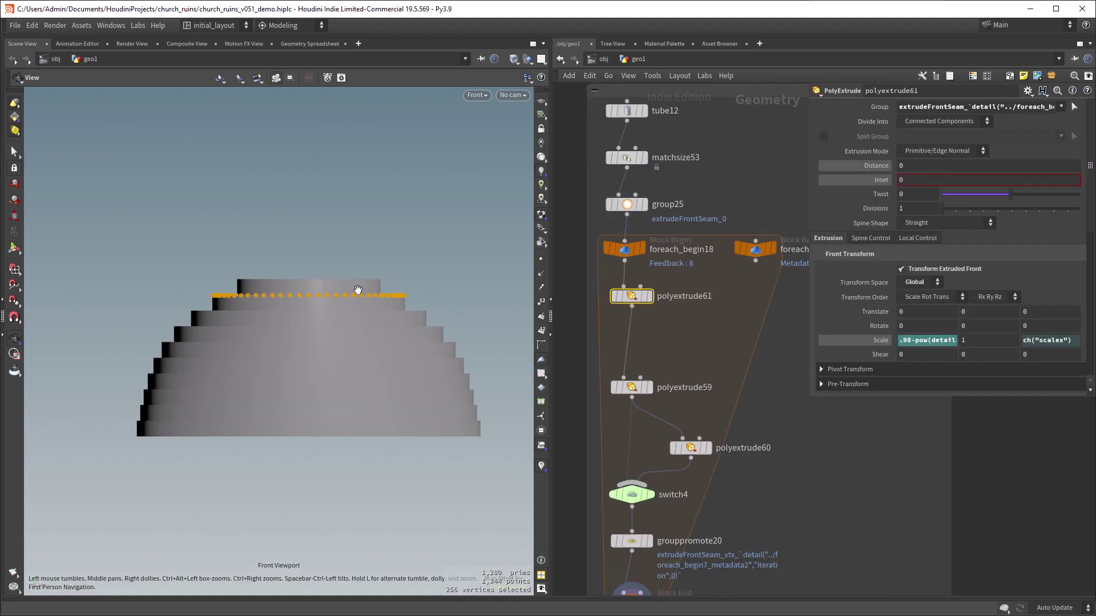
- Read the full scale expression of polyextrude61 in a temporarily widened parameter pane, undoing a trial change to its multiplier
{"action": "left_click_drag", "start_coordinate": [809, 324], "coordinate": [611, 314]}
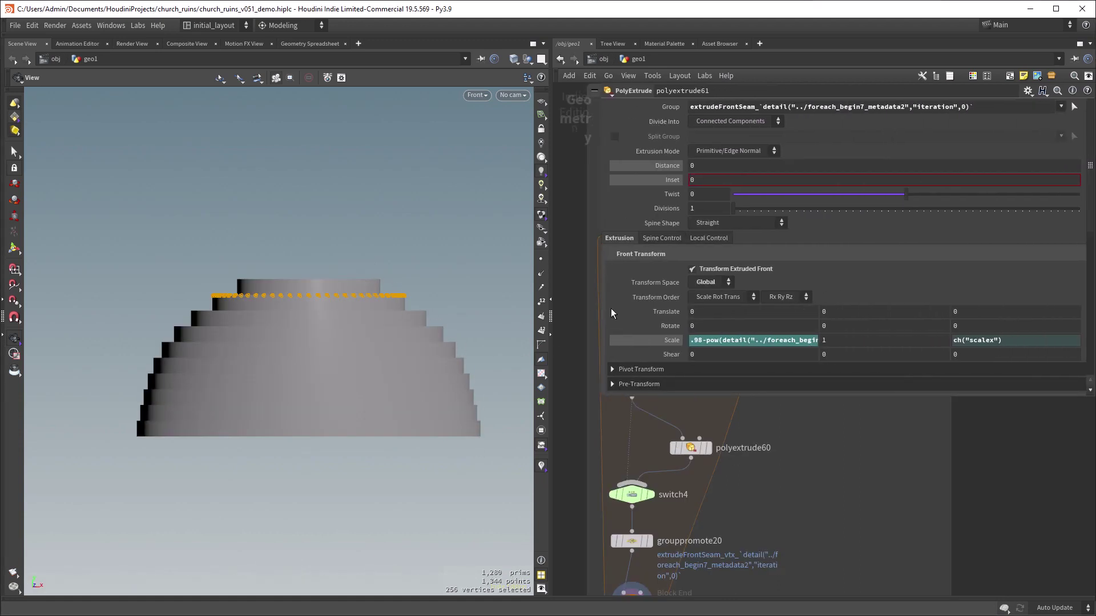
{"action": "left_click", "coordinate": [755, 340]}
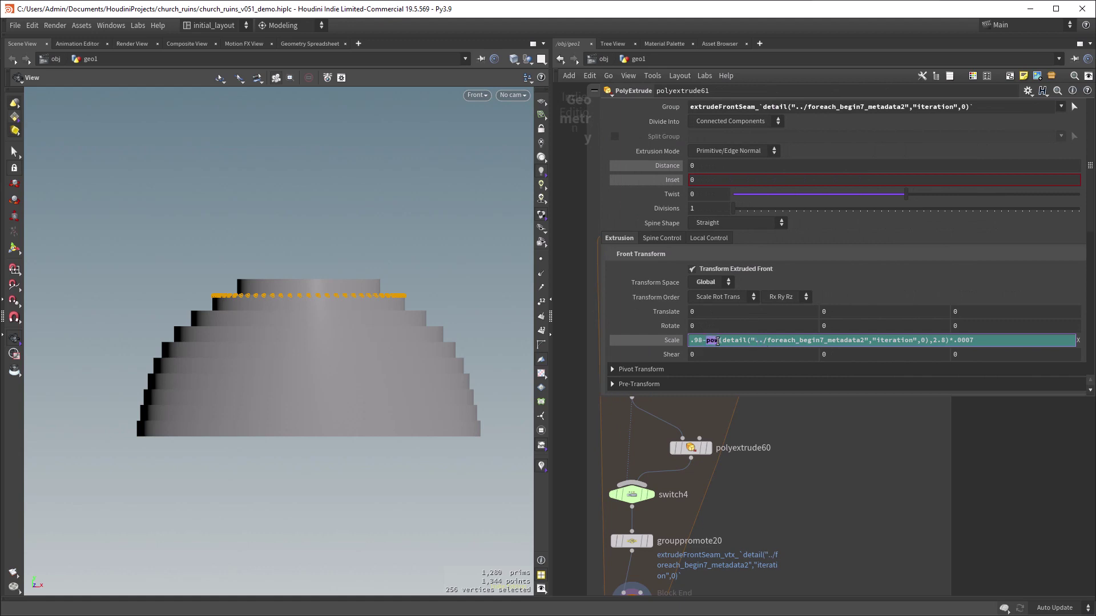
{"action": "middle_click_drag", "start_coordinate": [971, 340], "coordinate": [868, 401]}
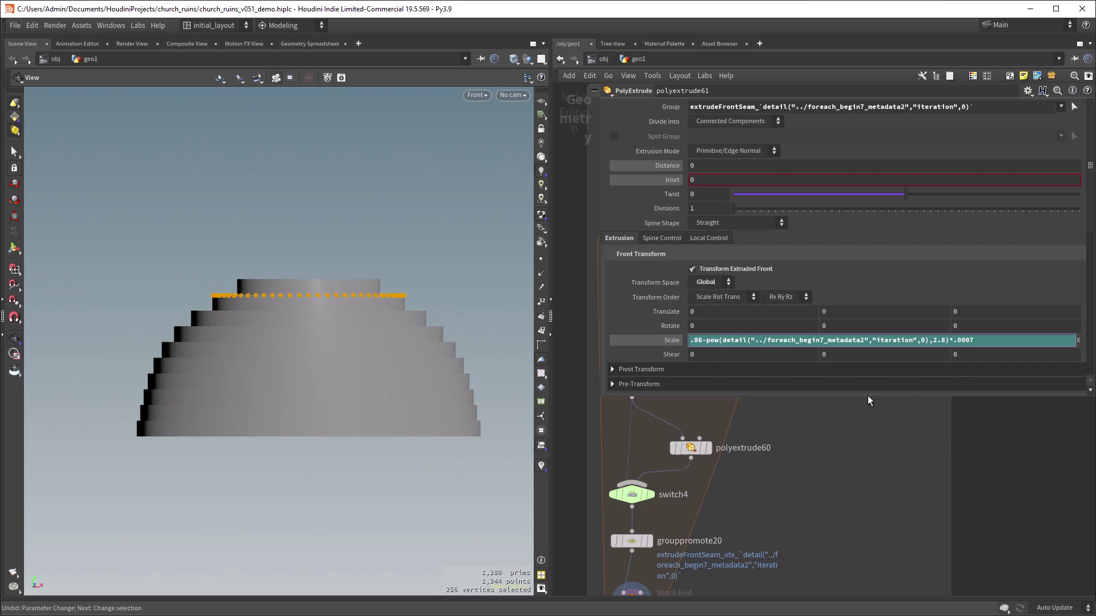
{"action": "key", "text": "ctrl+z"}
{"action": "key", "text": "ctrl+z"}
{"action": "left_click_drag", "start_coordinate": [598, 197], "coordinate": [823, 228]}
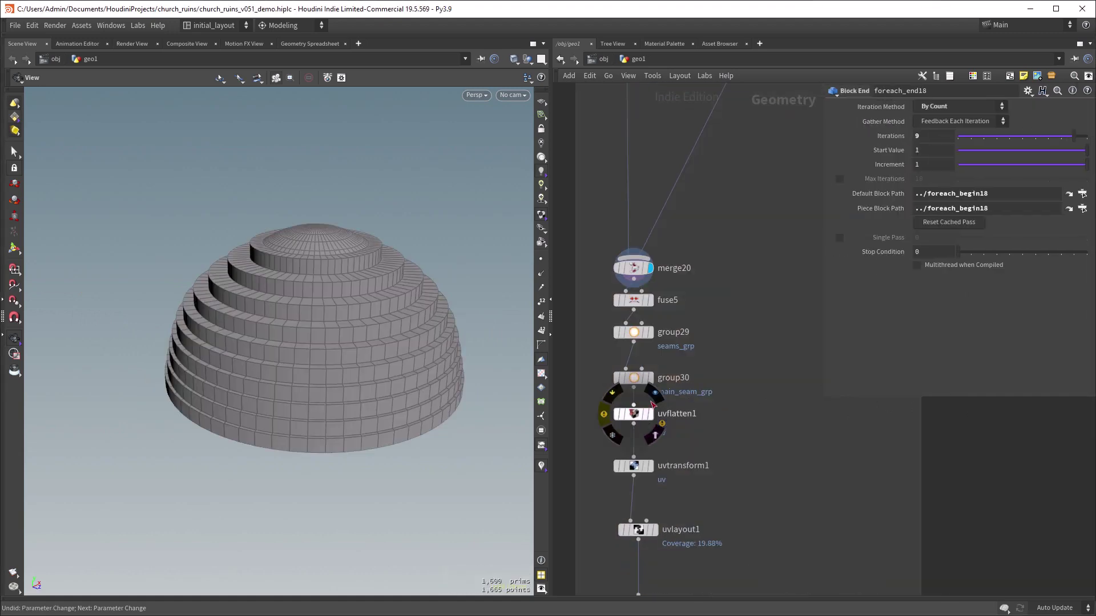
- Display the merged dome at uvflatten1 and switch the viewport to wireframe
{"action": "left_click", "coordinate": [650, 414]}
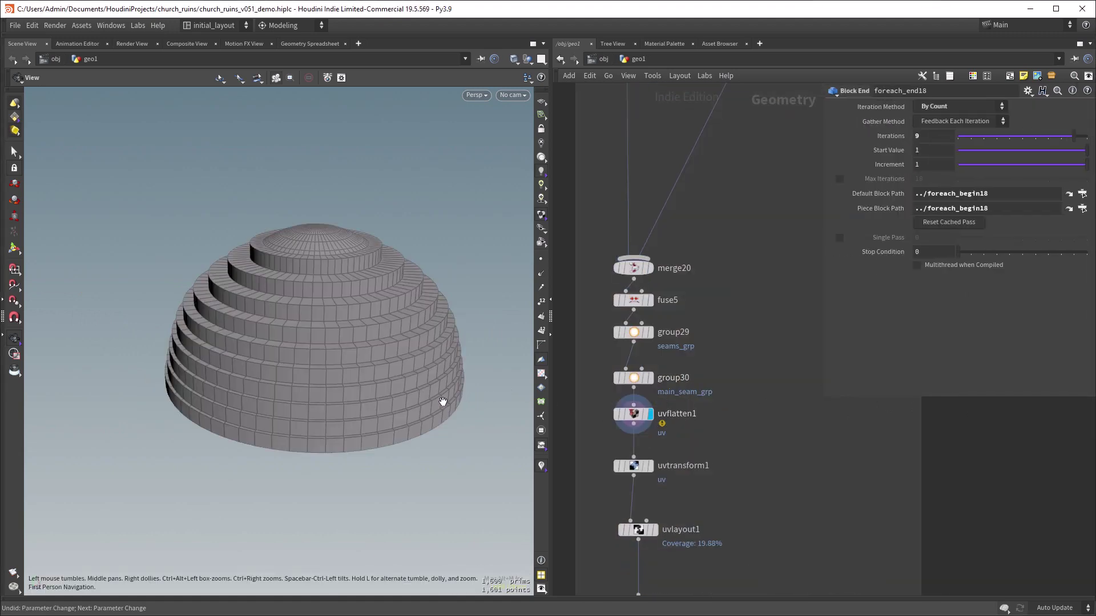
{"action": "left_click_drag", "start_coordinate": [443, 399], "coordinate": [493, 395]}
{"action": "key", "text": "shift+w"}
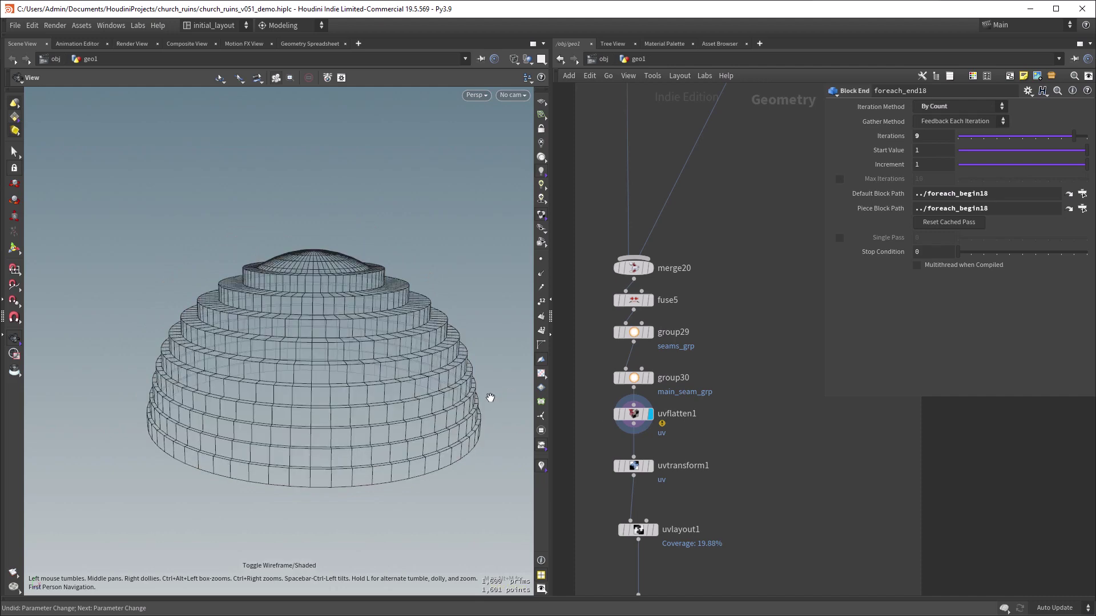
- Return the viewport to shaded display and check the dome's UV layout before going back to the perspective view
{"action": "key", "text": "shift+w"}
{"action": "key", "text": "space+5"}
{"action": "right_click_drag", "start_coordinate": [449, 382], "coordinate": [344, 395]}
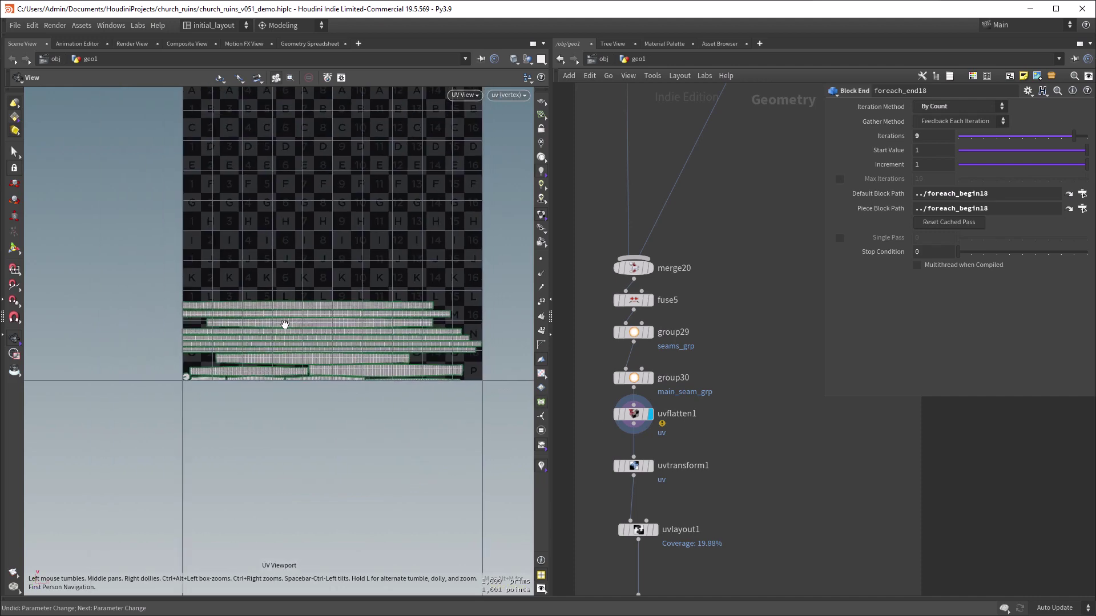
{"action": "key", "text": "space+1"}
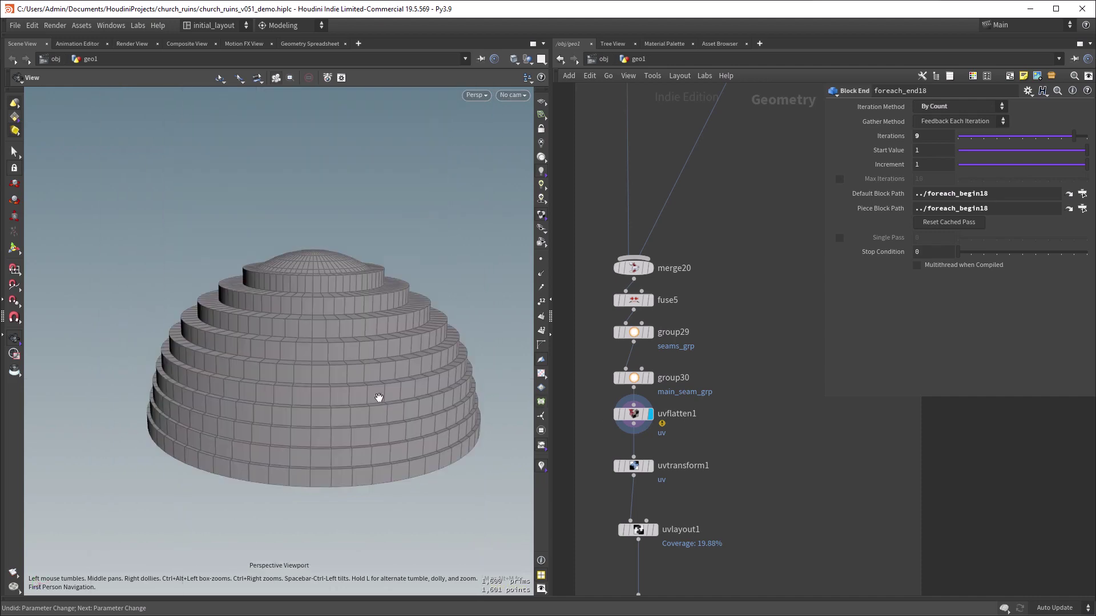
- Display the dome at uvtransform1, follow the chain down to normal15 and view the displaced stone surface there
{"action": "middle_click_drag", "start_coordinate": [709, 452], "coordinate": [705, 380]}
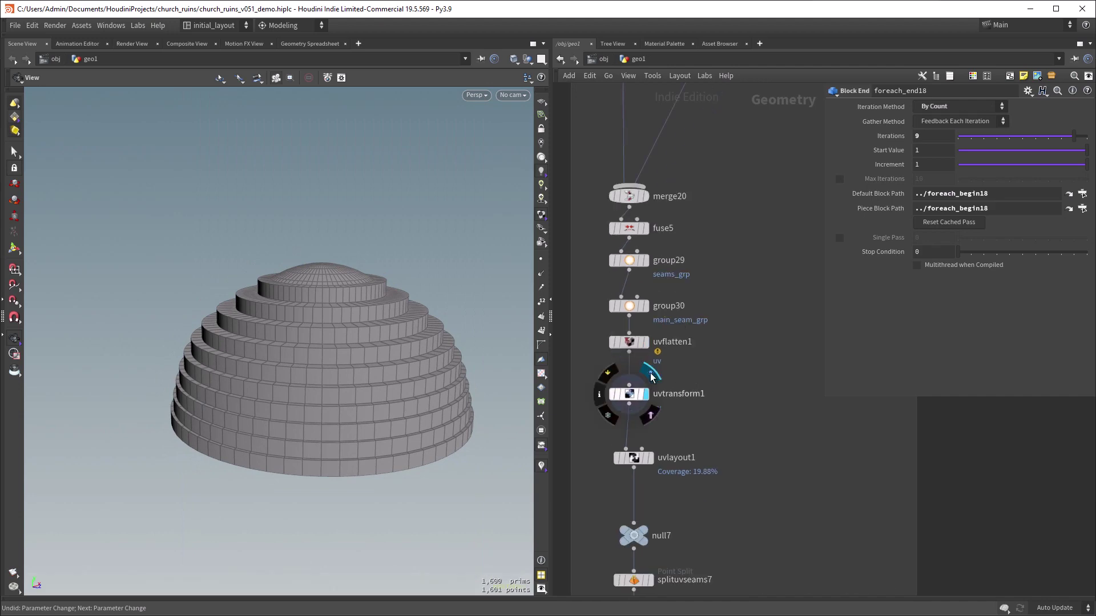
{"action": "left_click", "coordinate": [540, 377]}
{"action": "right_click_drag", "start_coordinate": [362, 381], "coordinate": [374, 342]}
{"action": "left_click_drag", "start_coordinate": [374, 342], "coordinate": [400, 328]}
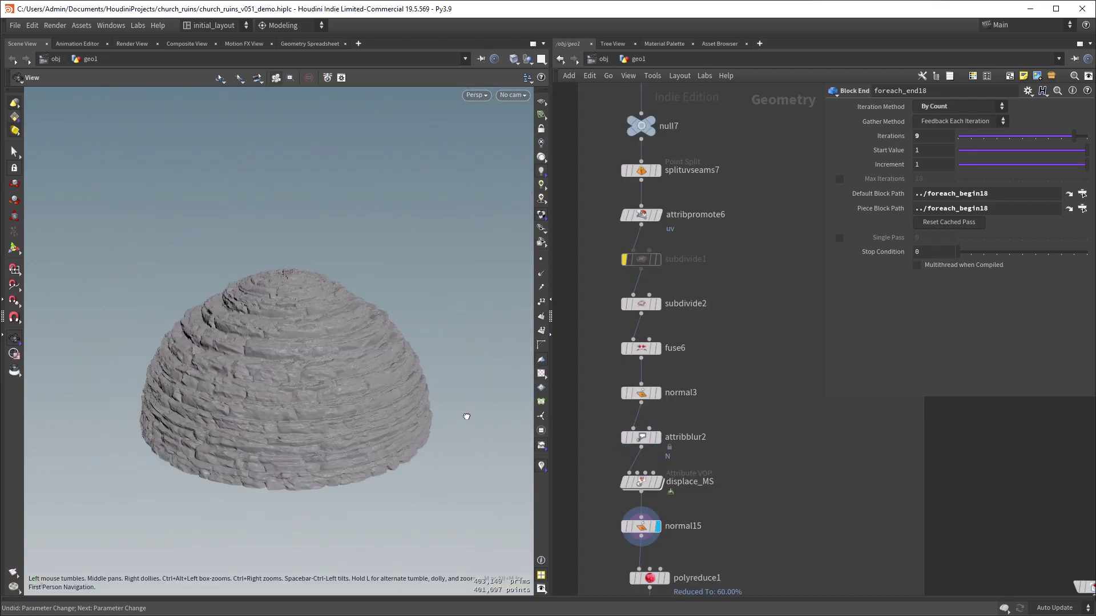
- Open the displace_MS network and inspect its two texture branches, including the multiply constants mulconst1 and mulconst2
{"action": "double_click", "coordinate": [645, 431]}
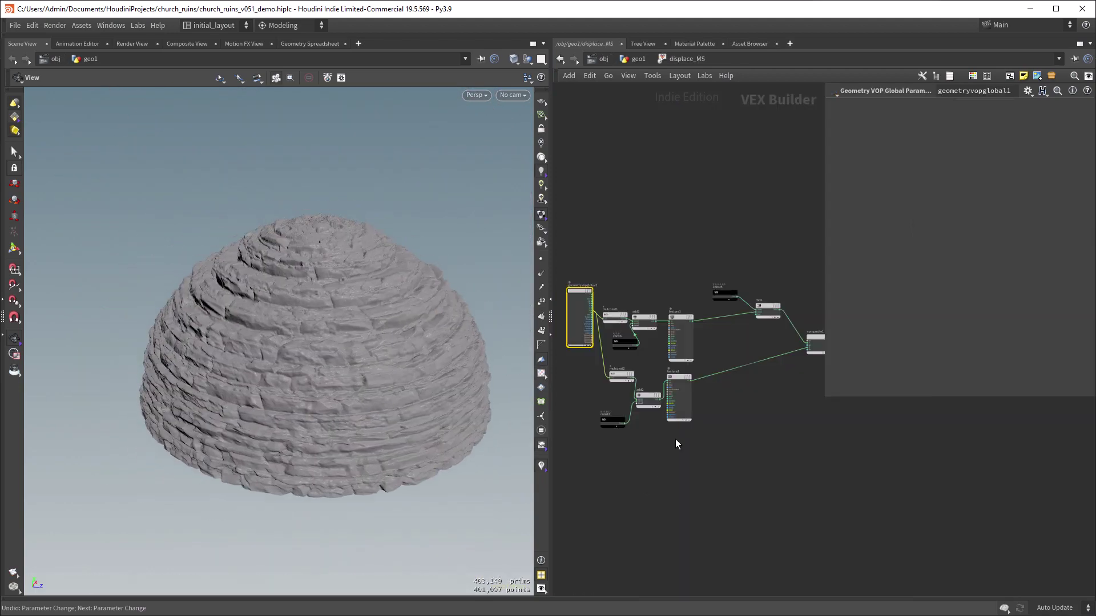
{"action": "scroll", "coordinate": [712, 356], "scroll_direction": "up", "scroll_amount": 3}
{"action": "middle_click_drag", "start_coordinate": [712, 356], "coordinate": [748, 342]}
{"action": "left_click", "coordinate": [699, 325]}
{"action": "left_click", "coordinate": [694, 419]}
{"action": "middle_click_drag", "start_coordinate": [652, 372], "coordinate": [659, 413]}
{"action": "left_click", "coordinate": [665, 359]}
{"action": "left_click", "coordinate": [645, 500]}
{"action": "left_click", "coordinate": [598, 333]}
{"action": "scroll", "coordinate": [580, 355], "scroll_direction": "up", "scroll_amount": 4}
{"action": "scroll", "coordinate": [656, 405], "scroll_direction": "down", "scroll_amount": 3}
{"action": "left_click", "coordinate": [665, 495]}
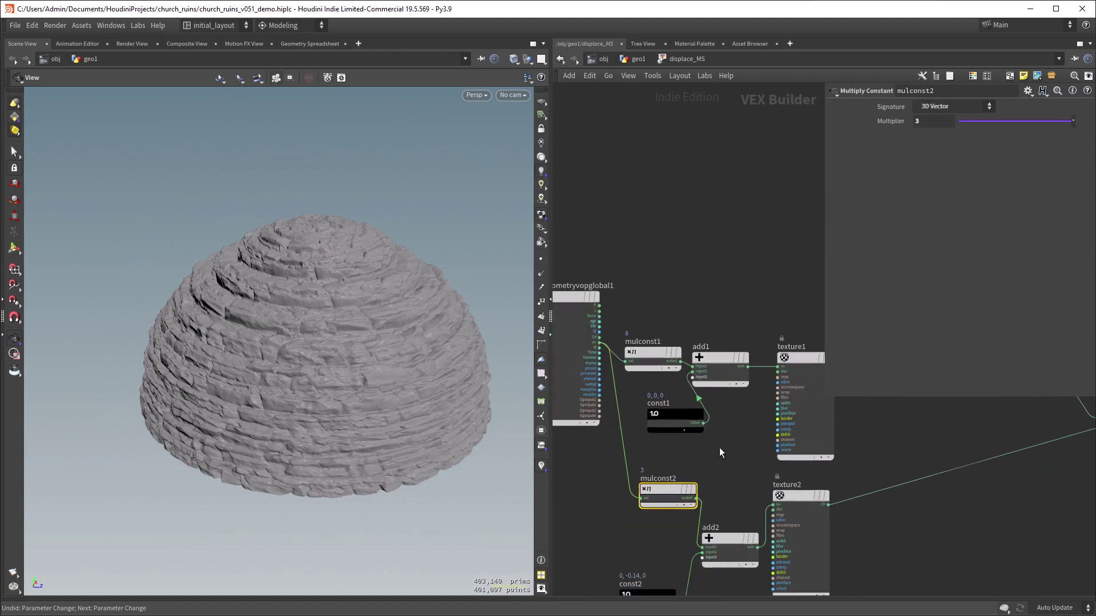
- Trace the displacement from composite1 through vectofloat1 and fit1 to the end of the network, and return to the geometry level
{"action": "middle_click_drag", "start_coordinate": [1062, 408], "coordinate": [661, 412]}
{"action": "middle_click_drag", "start_coordinate": [753, 297], "coordinate": [621, 340]}
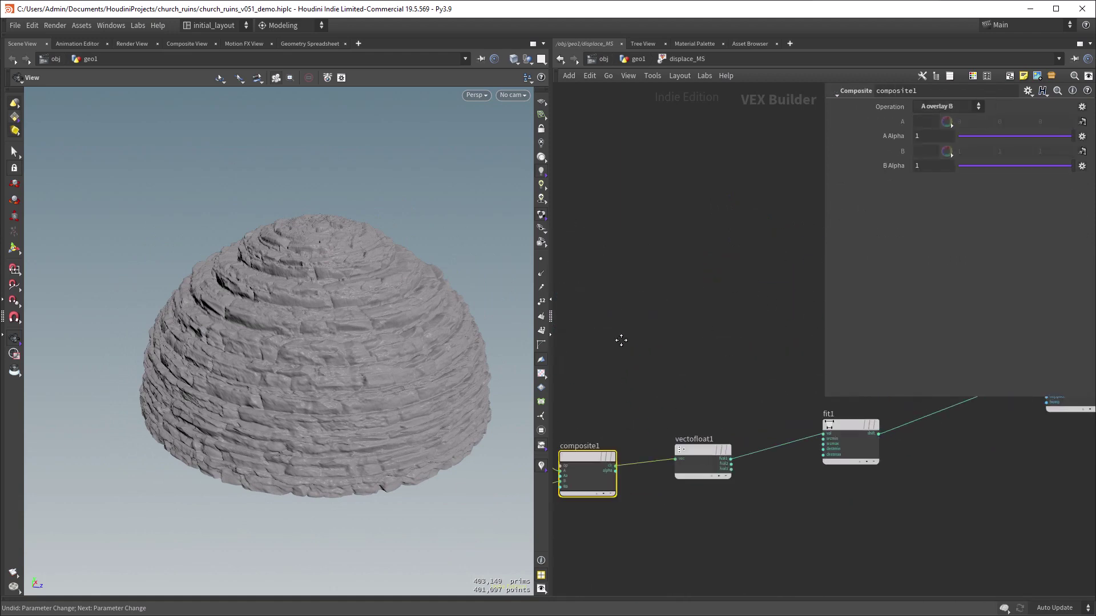
{"action": "left_click", "coordinate": [702, 455]}
{"action": "middle_click_drag", "start_coordinate": [800, 367], "coordinate": [645, 359]}
{"action": "middle_click_drag", "start_coordinate": [756, 333], "coordinate": [672, 339]}
{"action": "left_click", "coordinate": [735, 394]}
{"action": "scroll", "coordinate": [639, 365], "scroll_direction": "up", "scroll_amount": 3}
{"action": "scroll", "coordinate": [702, 337], "scroll_direction": "down", "scroll_amount": 2}
{"action": "key", "text": "u"}
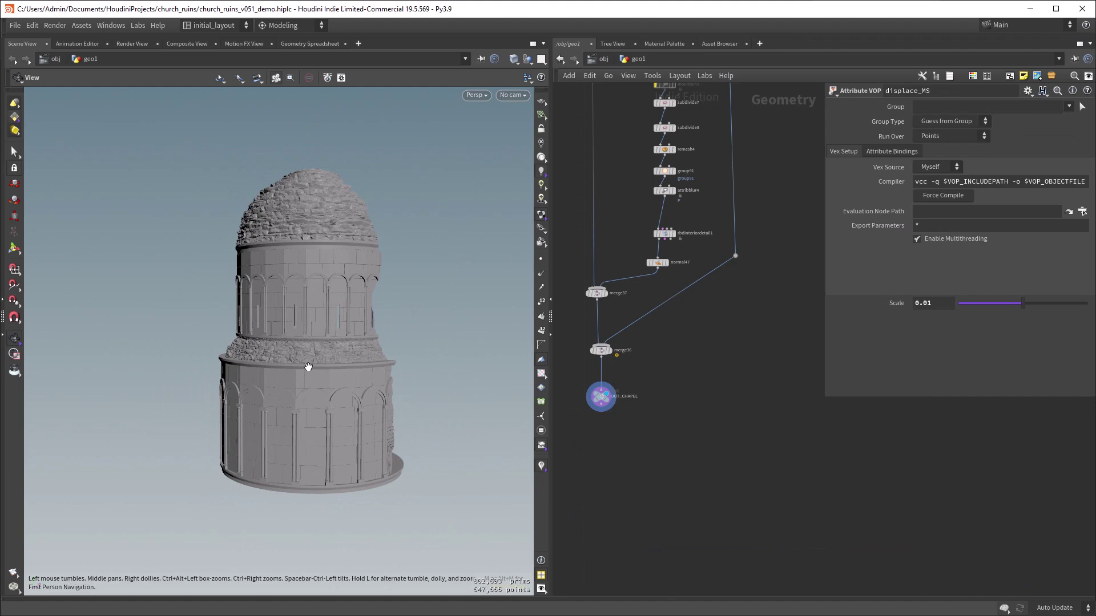
- Examine the complete chapel's broken opening and interior arches, with wireframe overlaid on the shaded model
{"action": "right_click_drag", "start_coordinate": [308, 367], "coordinate": [404, 337]}
{"action": "left_click_drag", "start_coordinate": [403, 337], "coordinate": [325, 334]}
{"action": "left_click_drag", "start_coordinate": [456, 319], "coordinate": [346, 359]}
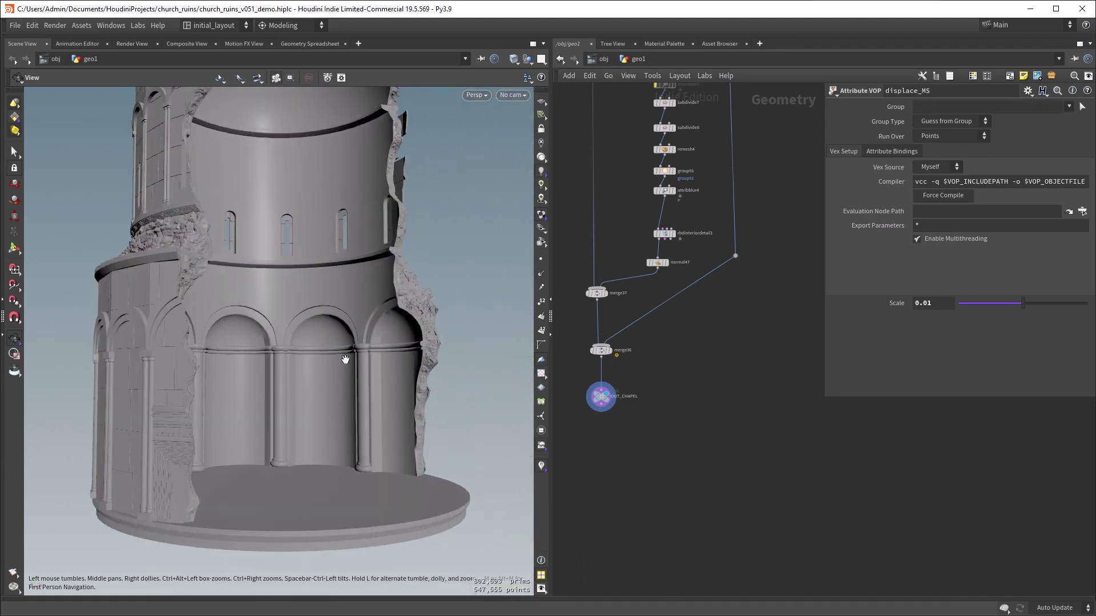
{"action": "key", "text": "shift+w"}
{"action": "middle_click_drag", "start_coordinate": [345, 360], "coordinate": [385, 400]}
{"action": "right_click_drag", "start_coordinate": [385, 399], "coordinate": [320, 376]}
{"action": "left_click_drag", "start_coordinate": [320, 377], "coordinate": [398, 358]}
{"action": "middle_click_drag", "start_coordinate": [399, 357], "coordinate": [319, 354]}
{"action": "left_click_drag", "start_coordinate": [319, 354], "coordinate": [362, 359]}
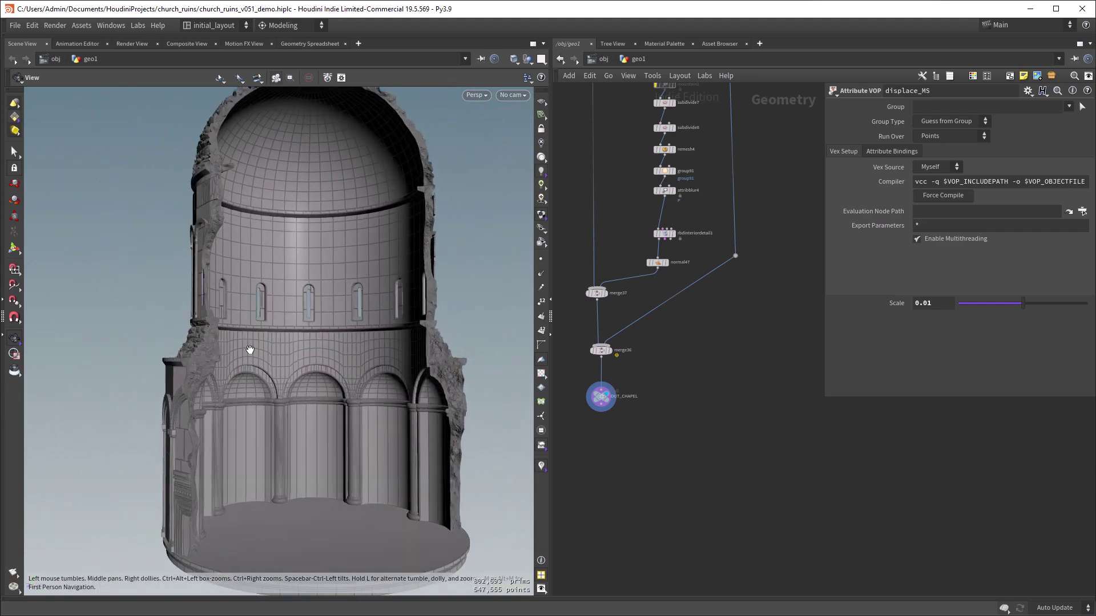